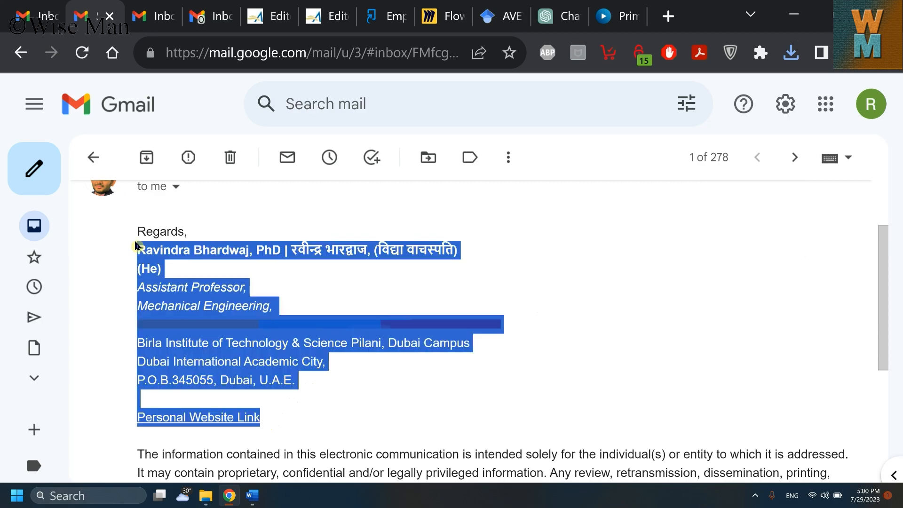
Step: Review the example signature's English–Hindi name line, then switch to the other Gmail account's inbox
{"action": "left_click", "coordinate": [324, 365]}
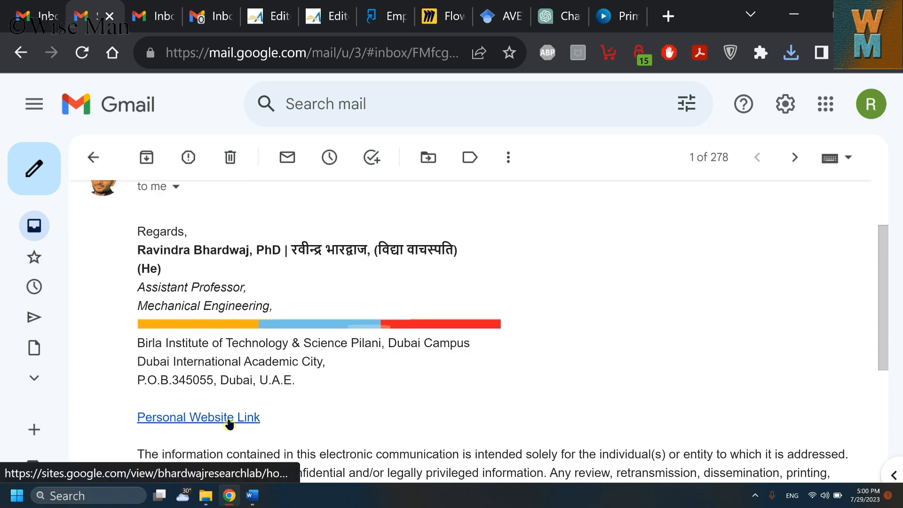
{"action": "left_click_drag", "start_coordinate": [291, 248], "coordinate": [459, 252]}
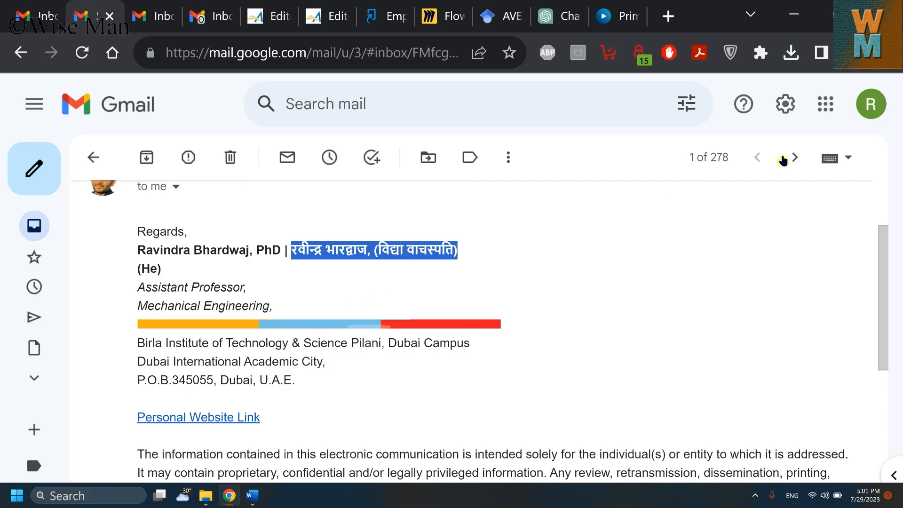
{"action": "left_click", "coordinate": [216, 6]}
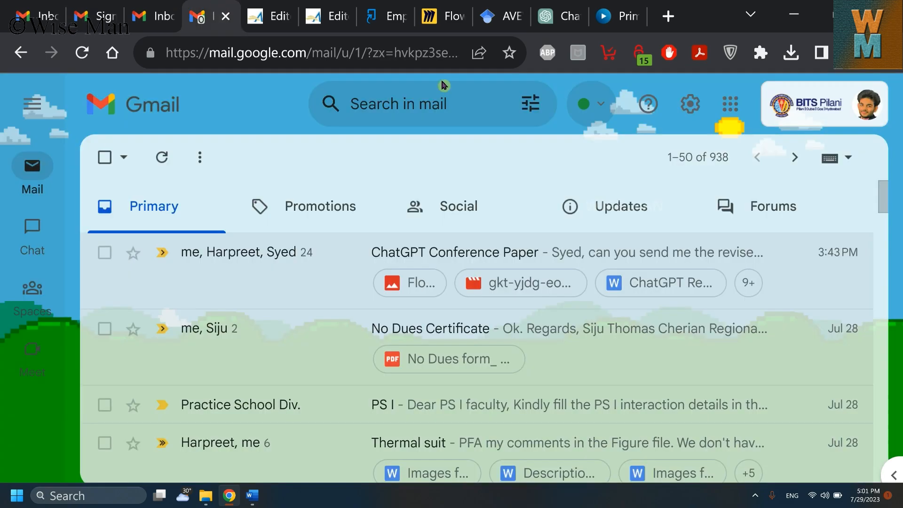
Step: Open all Gmail settings and scroll the General tab to the existing bilingual signature
{"action": "left_click", "coordinate": [690, 104]}
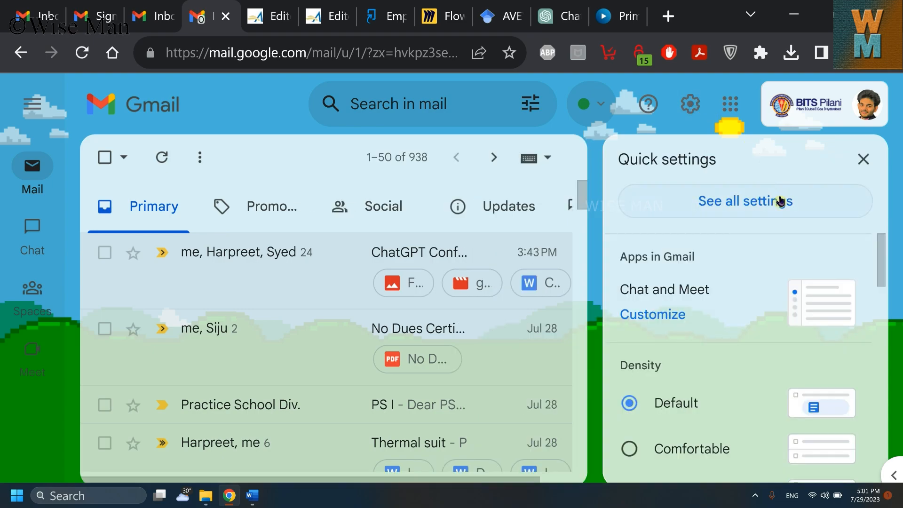
{"action": "left_click", "coordinate": [753, 206]}
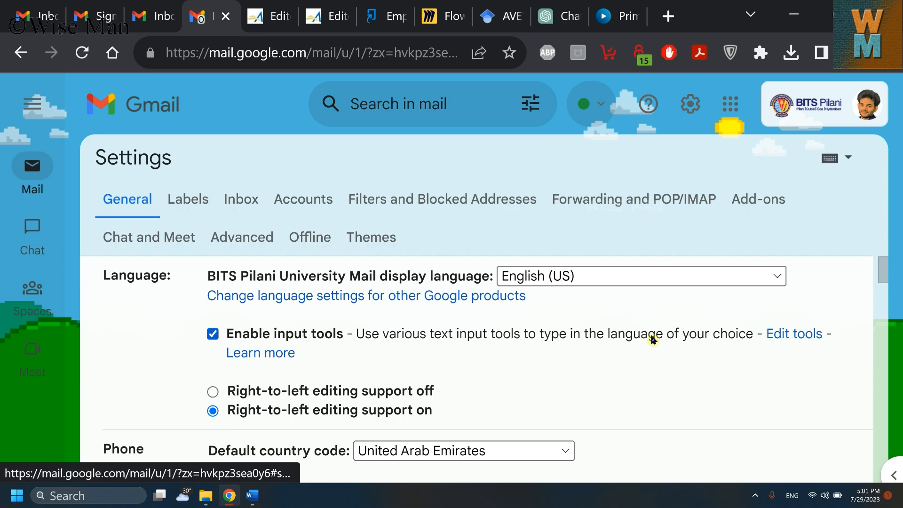
{"action": "scroll", "coordinate": [658, 339], "scroll_direction": "down", "scroll_amount": 10}
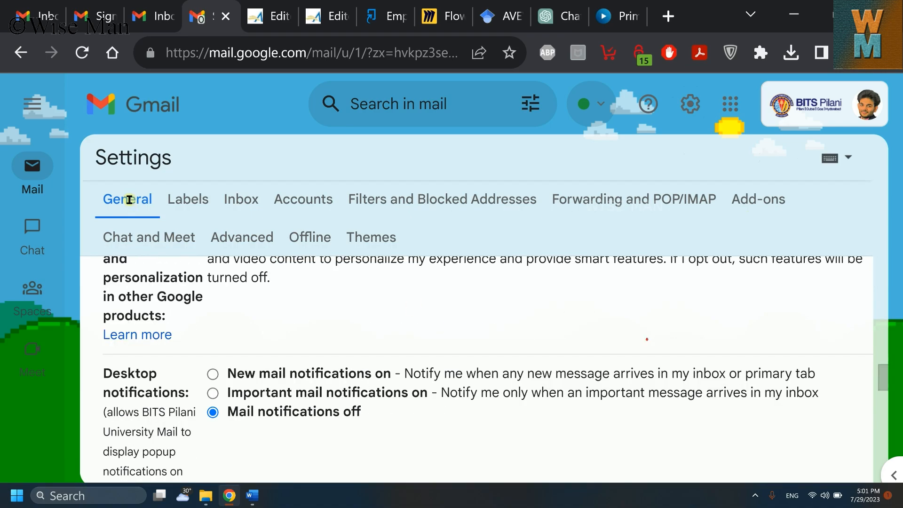
{"action": "scroll", "coordinate": [498, 362], "scroll_direction": "down", "scroll_amount": 15}
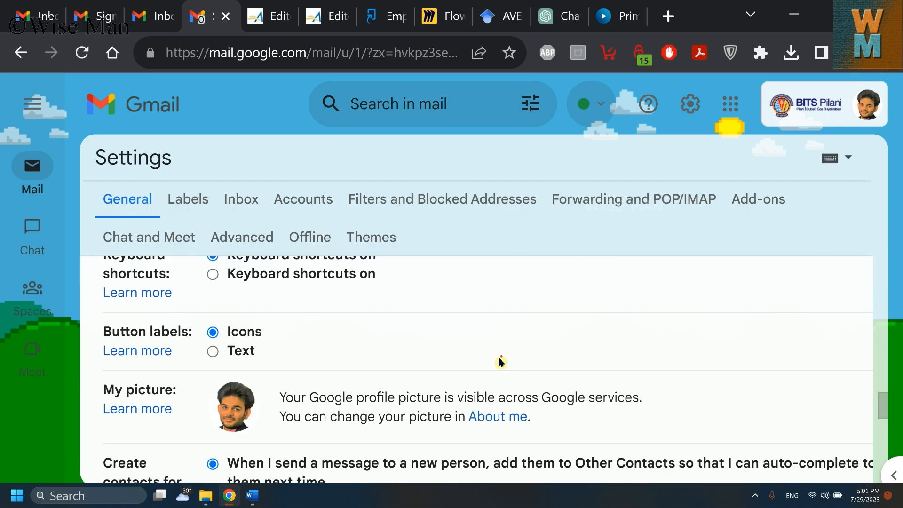
{"action": "scroll", "coordinate": [502, 361], "scroll_direction": "up", "scroll_amount": 4}
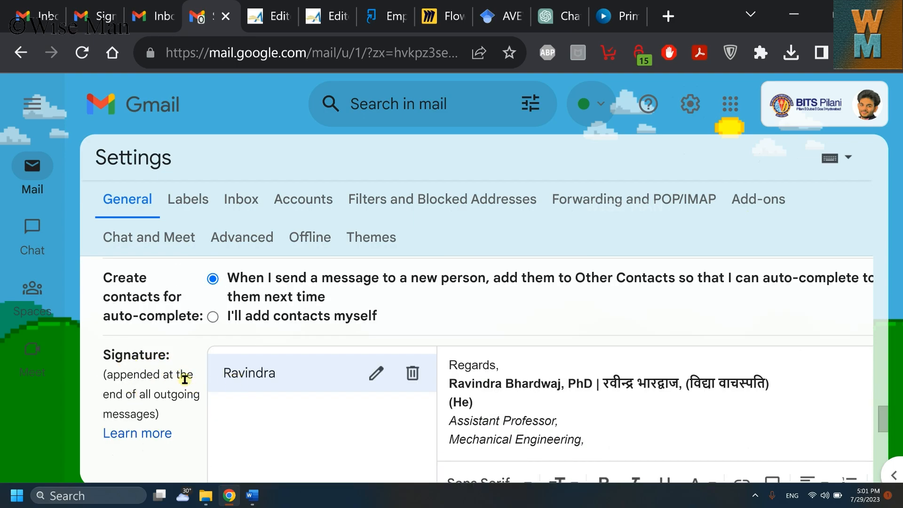
{"action": "scroll", "coordinate": [171, 386], "scroll_direction": "down", "scroll_amount": 1}
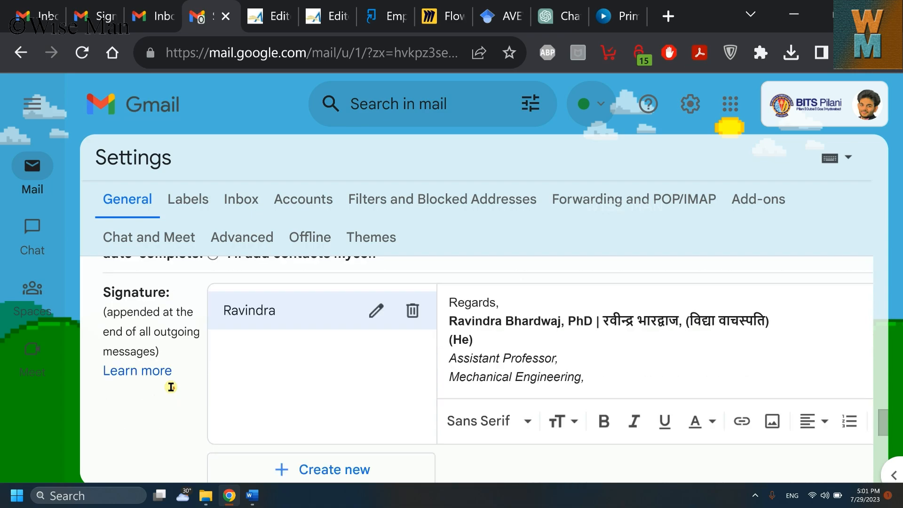
{"action": "scroll", "coordinate": [283, 423], "scroll_direction": "down", "scroll_amount": 1}
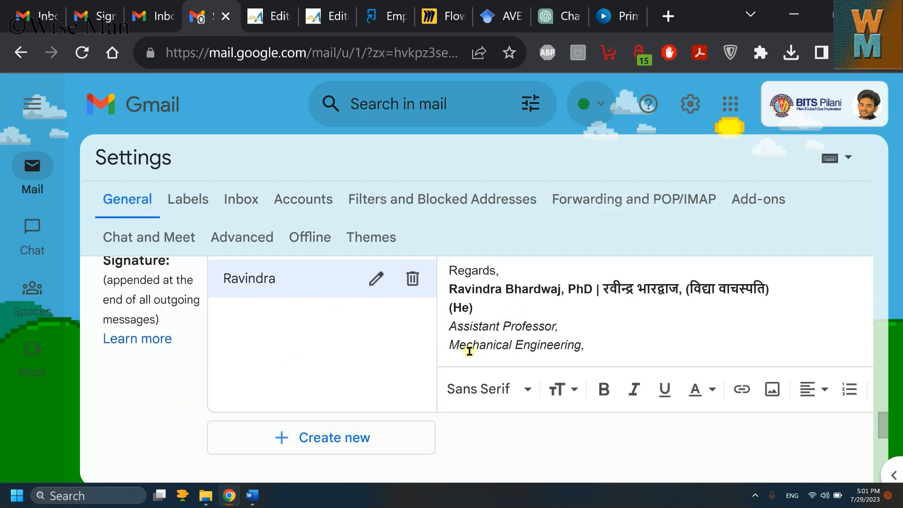
Step: Create a new signature named 'Signature 1'
{"action": "left_click", "coordinate": [373, 443]}
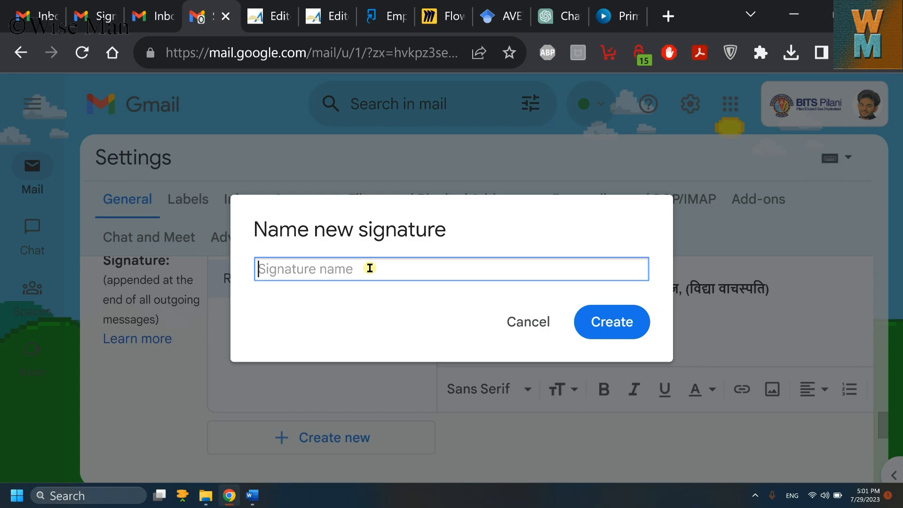
{"action": "type", "text": "Signature 1"}
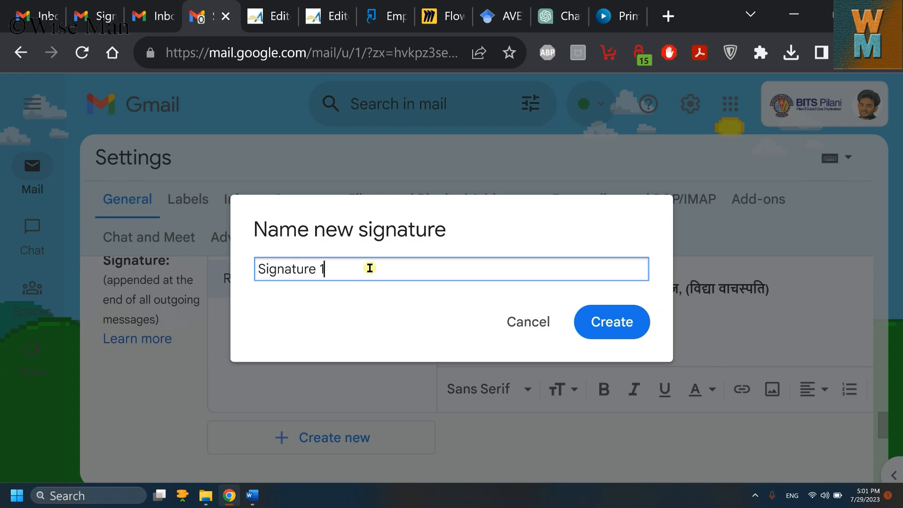
{"action": "left_click", "coordinate": [606, 319]}
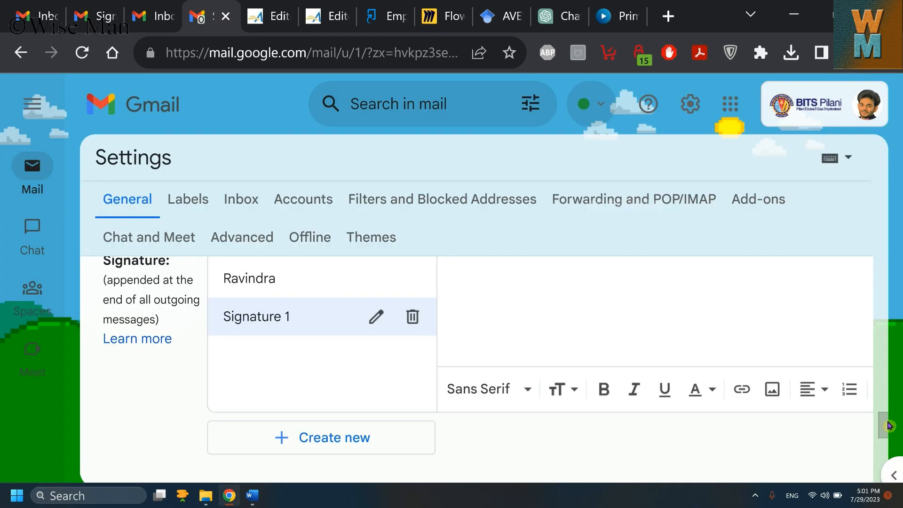
Step: Type 'With Best Regards,' and the full name followed by ', (PhD)', correcting typos
{"action": "scroll", "coordinate": [635, 348], "scroll_direction": "up", "scroll_amount": 2}
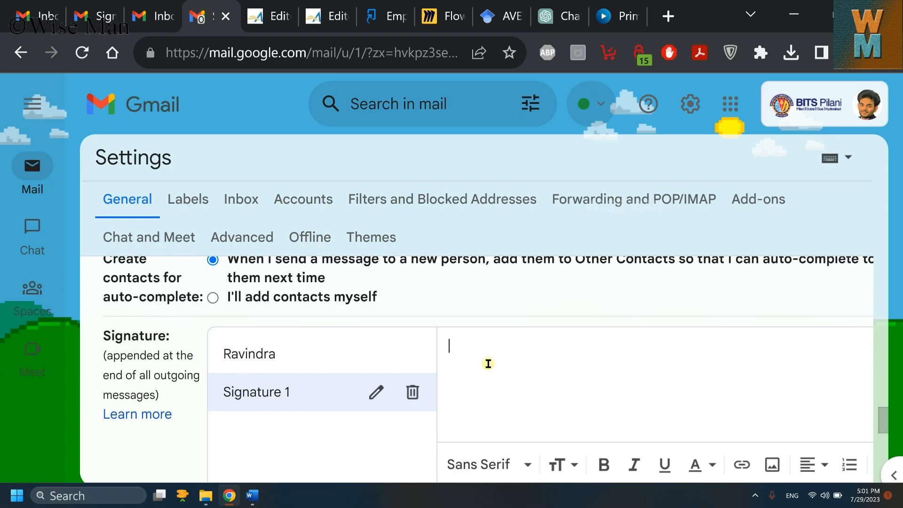
{"action": "type", "text": "With Best Regards"}
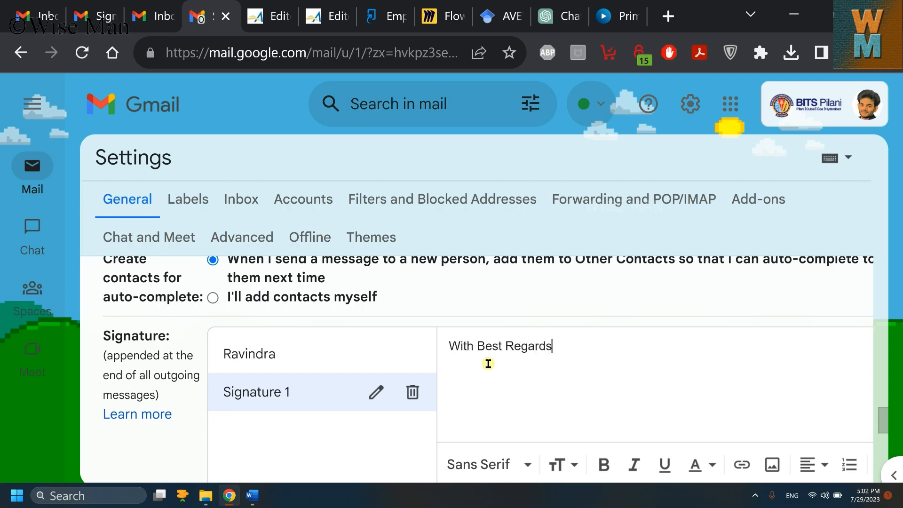
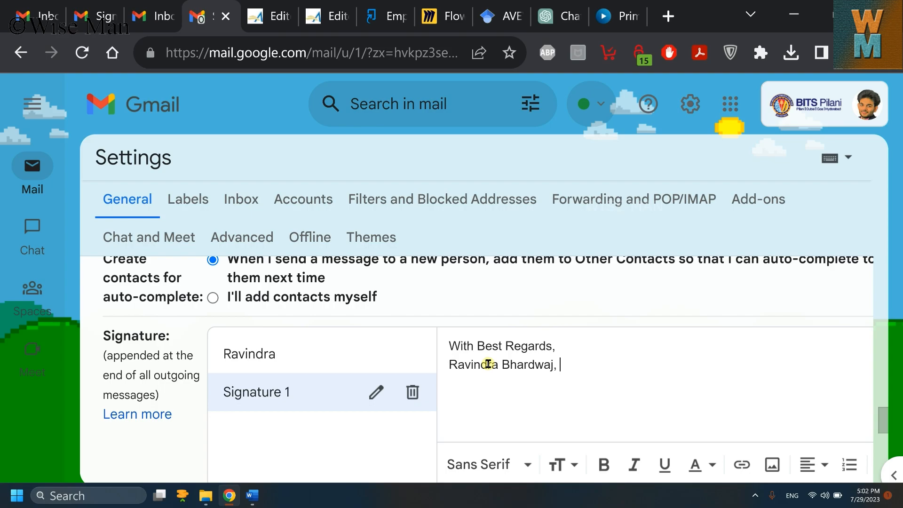
{"action": "type", "text": ", (PhdD)"}
{"action": "key", "text": "BackSpace"}
{"action": "type", "text": "D)"}
{"action": "key", "text": "BackSpace"}
Step: Make Signature 1's name-and-(PhD) line bold, comparing it against the original signature
{"action": "left_click", "coordinate": [310, 362]}
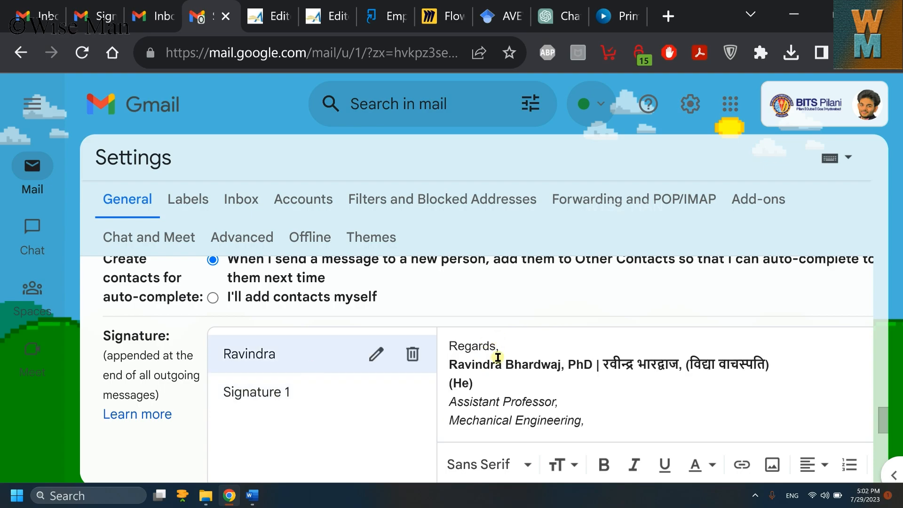
{"action": "left_click", "coordinate": [300, 391]}
{"action": "left_click_drag", "start_coordinate": [593, 365], "coordinate": [452, 370]}
{"action": "left_click", "coordinate": [606, 468]}
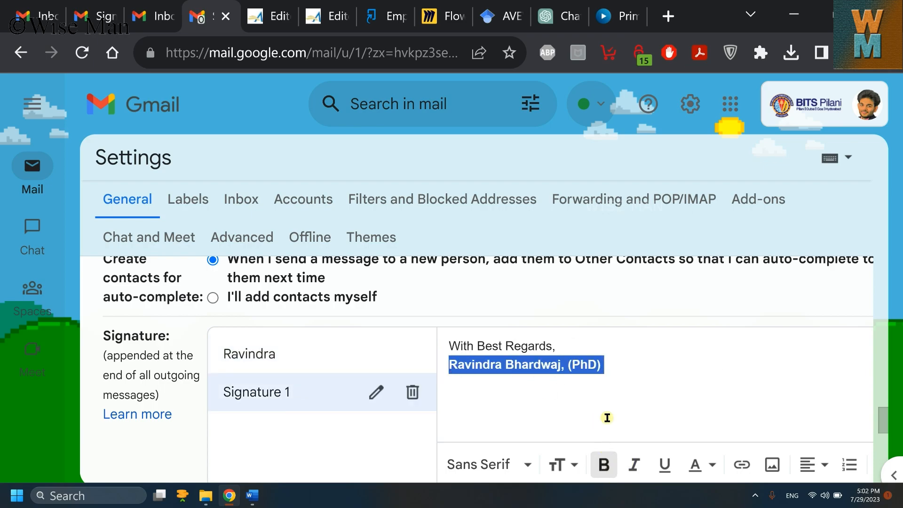
{"action": "left_click", "coordinate": [605, 380]}
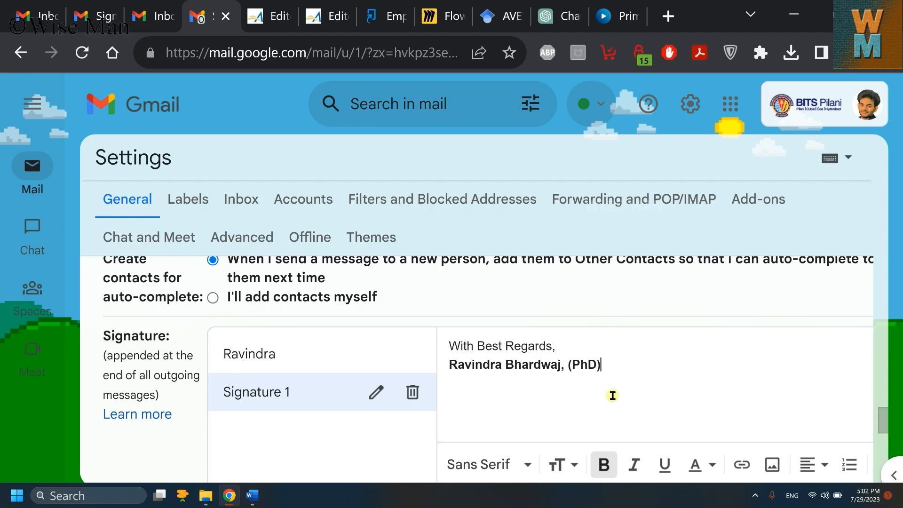
{"action": "left_click", "coordinate": [315, 354]}
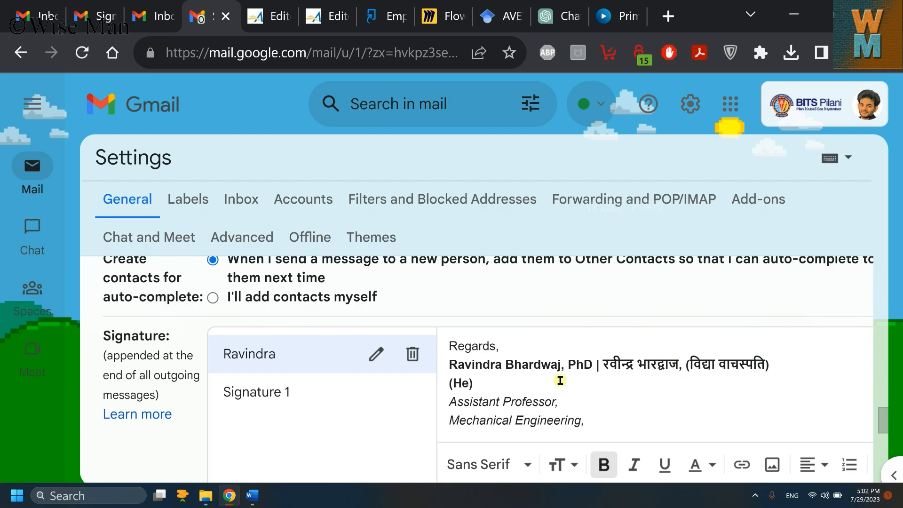
Step: Search Google for 'write in' Hindi and transliterate the full name into Hindi
{"action": "left_click", "coordinate": [667, 19]}
{"action": "type", "text": "write in"}
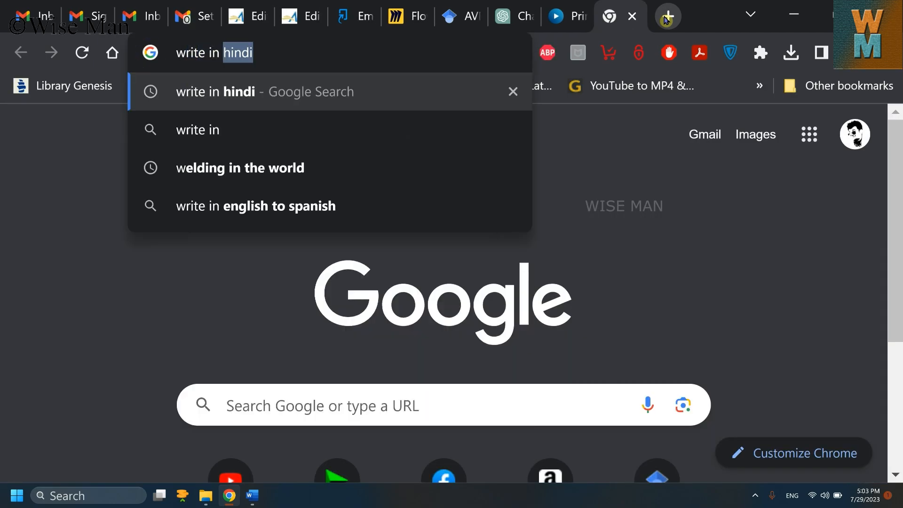
{"action": "key", "text": "Return"}
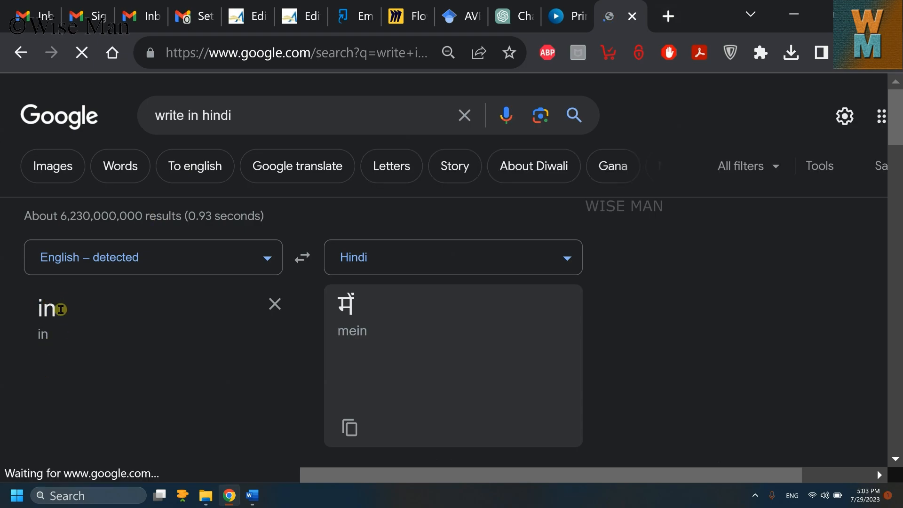
{"action": "double_click", "coordinate": [29, 309]}
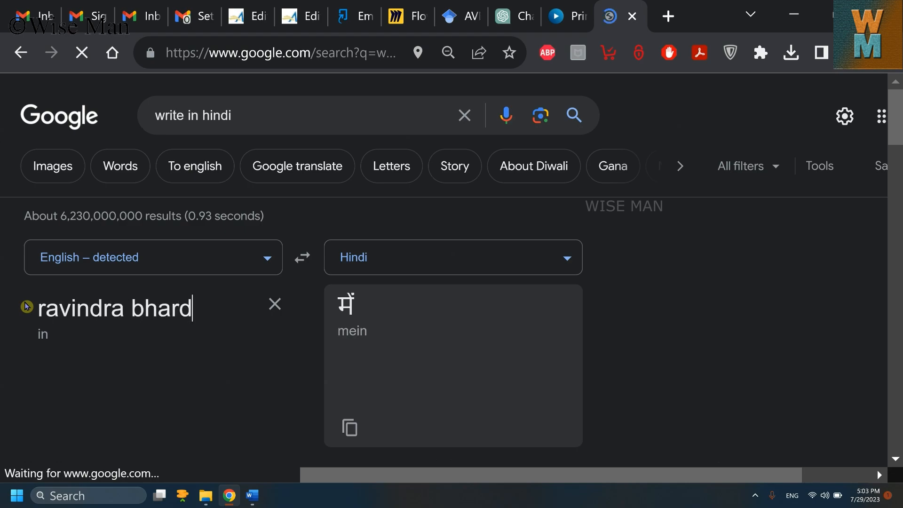
{"action": "key", "text": "ctrl+a"}
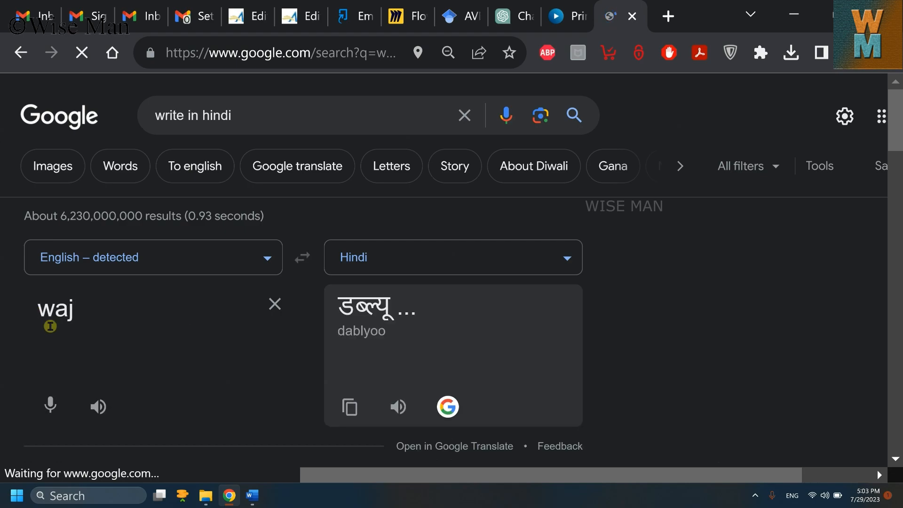
{"action": "key", "text": "ctrl+a"}
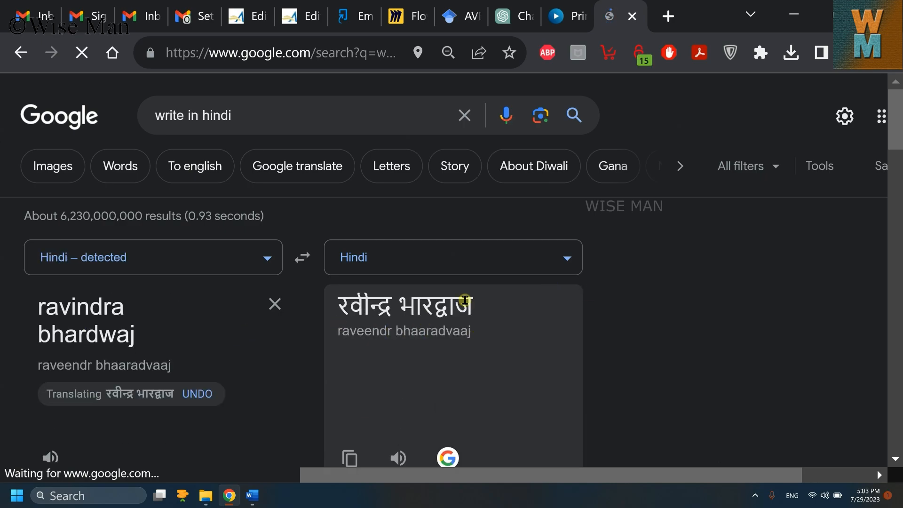
Step: Copy the Hindi name and place the cursor after (PhD) in Signature 1
{"action": "left_click_drag", "start_coordinate": [473, 306], "coordinate": [337, 305]}
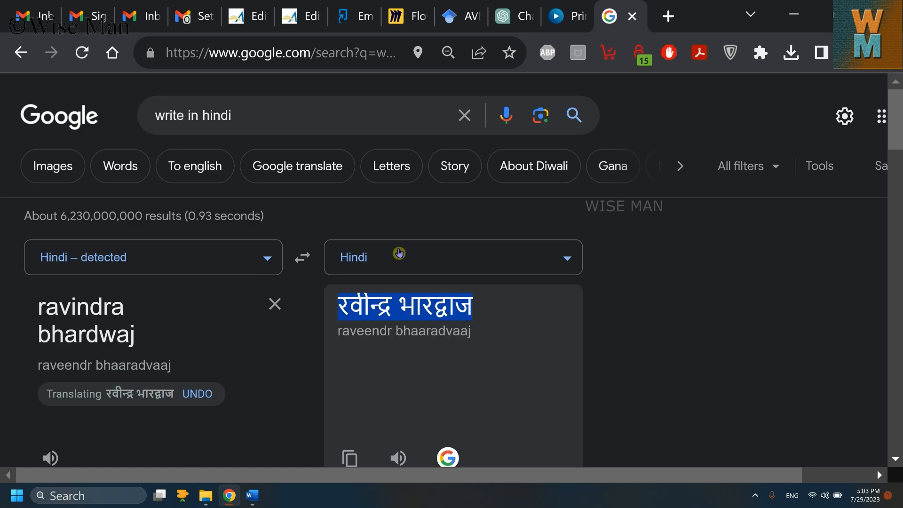
{"action": "right_click", "coordinate": [402, 311]}
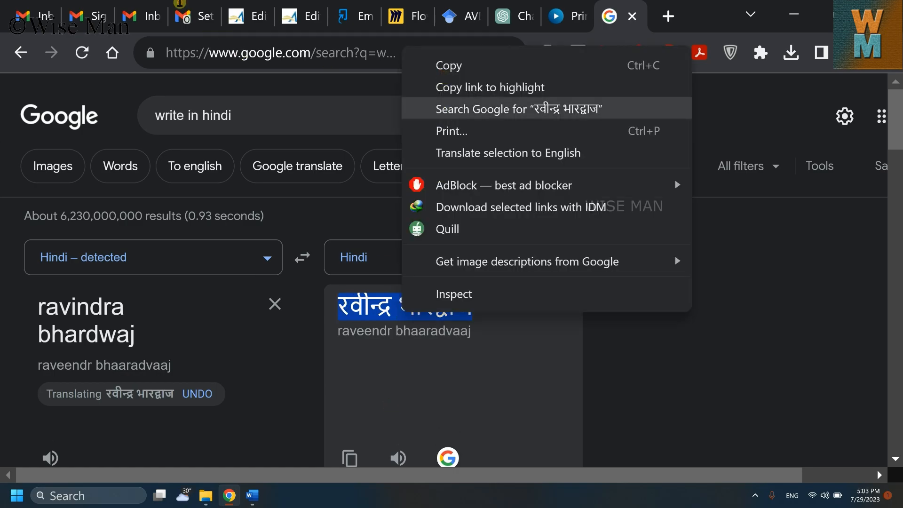
{"action": "left_click", "coordinate": [181, 7]}
{"action": "left_click", "coordinate": [283, 397]}
{"action": "left_click", "coordinate": [615, 377]}
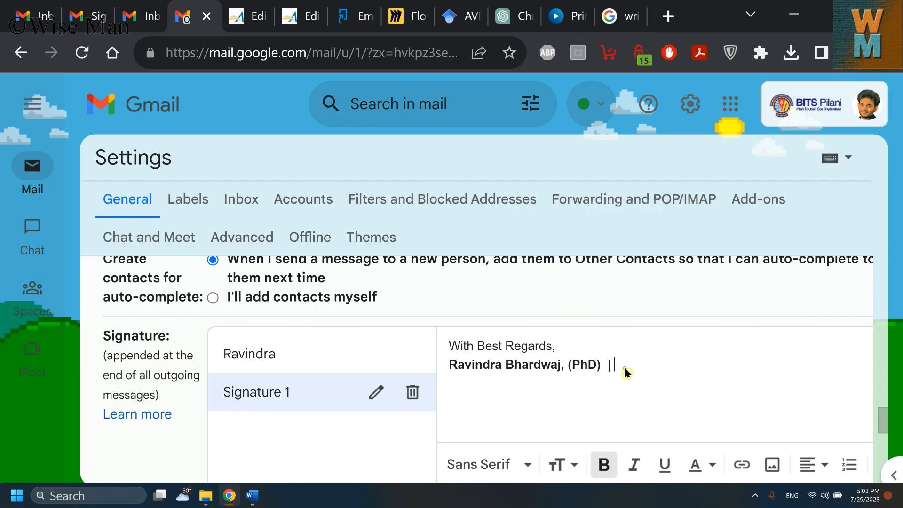
Step: Paste the Hindi name as plain text after (PhD) in Signature 1
{"action": "right_click", "coordinate": [624, 369]}
{"action": "scroll", "coordinate": [513, 164], "scroll_direction": "down", "scroll_amount": 1}
{"action": "key", "text": "Return"}
{"action": "double_click", "coordinate": [582, 366]}
{"action": "left_click", "coordinate": [279, 365]}
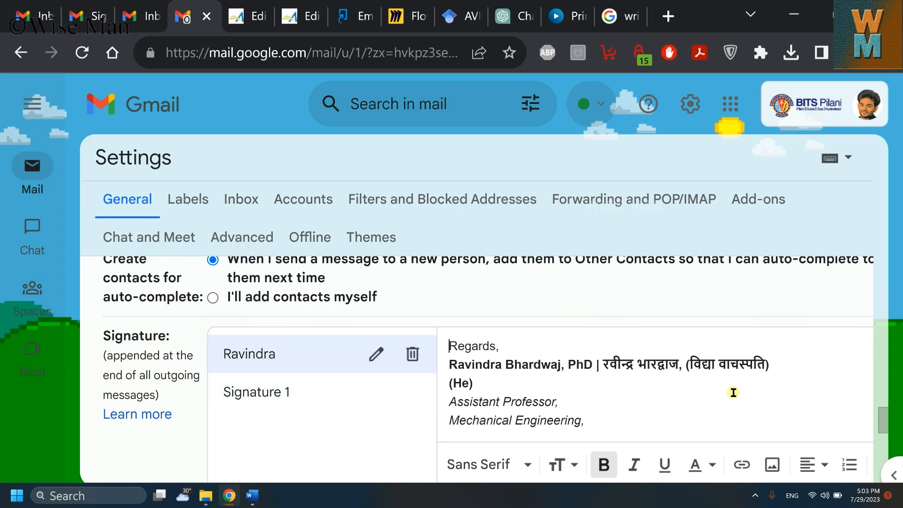
{"action": "left_click", "coordinate": [352, 396]}
Step: Add a '(He)' line and 'Assistant Professor' and 'Mechanical Engineering' title lines
{"action": "left_click", "coordinate": [692, 367]}
{"action": "type", "text": "(He)"}
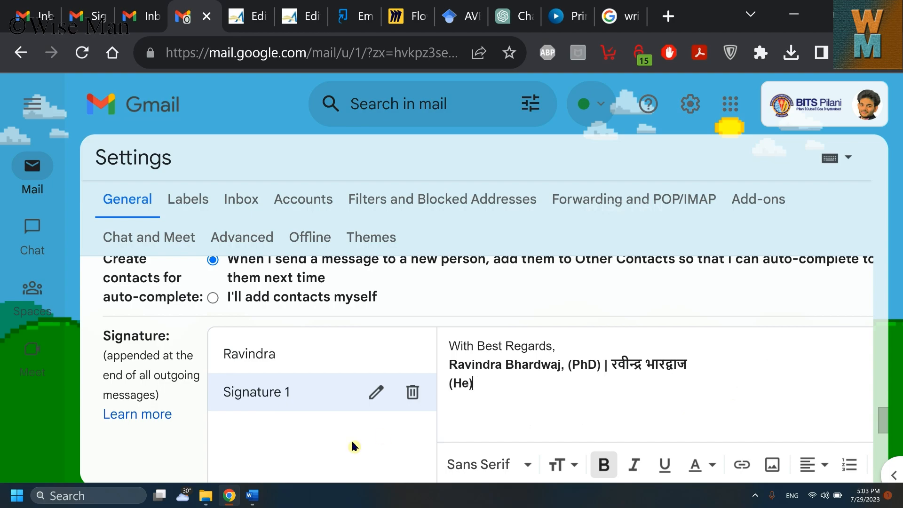
{"action": "left_click", "coordinate": [471, 383]}
{"action": "left_click", "coordinate": [272, 359]}
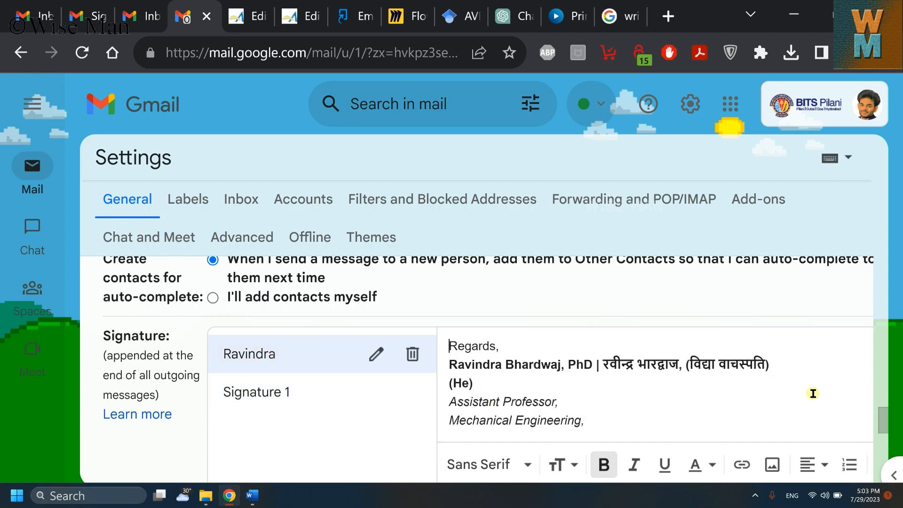
{"action": "scroll", "coordinate": [887, 427], "scroll_direction": "down", "scroll_amount": 2}
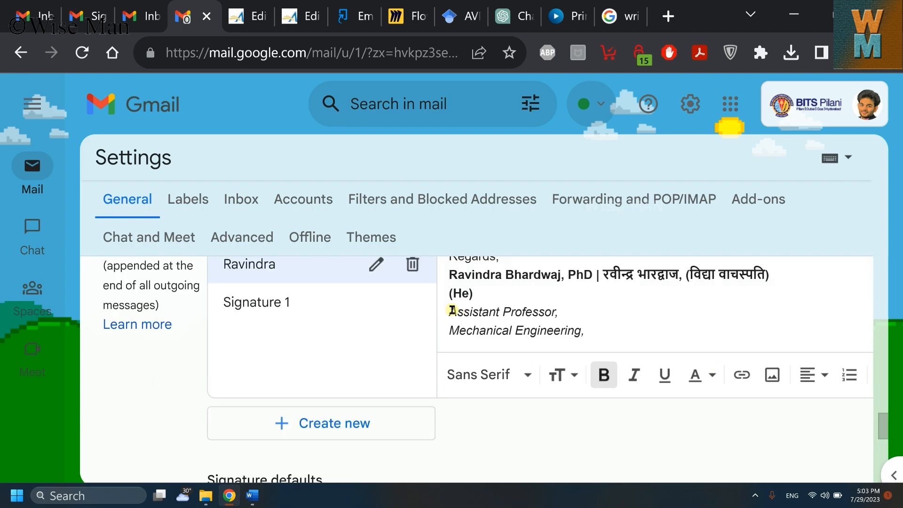
{"action": "left_click_drag", "start_coordinate": [449, 312], "coordinate": [582, 330]}
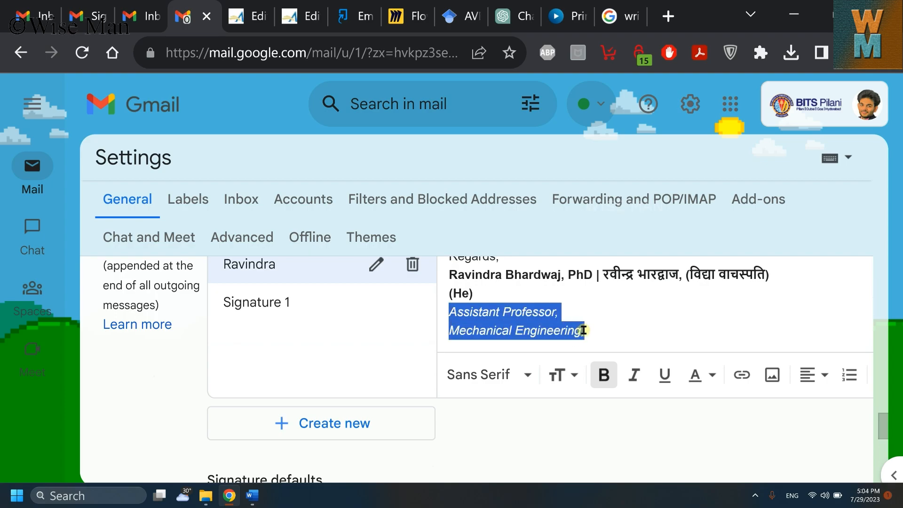
{"action": "left_click", "coordinate": [291, 304]}
{"action": "left_click", "coordinate": [484, 321]}
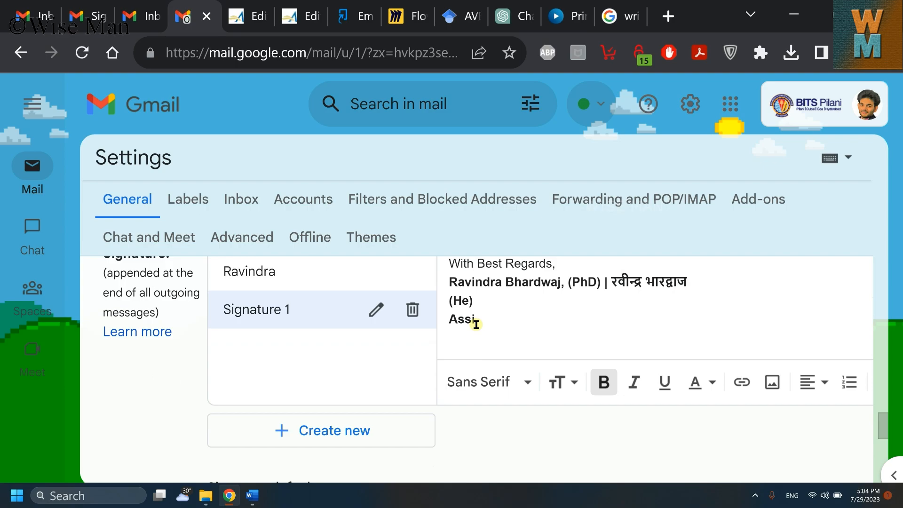
{"action": "type", "text": "rofessor Mecha"}
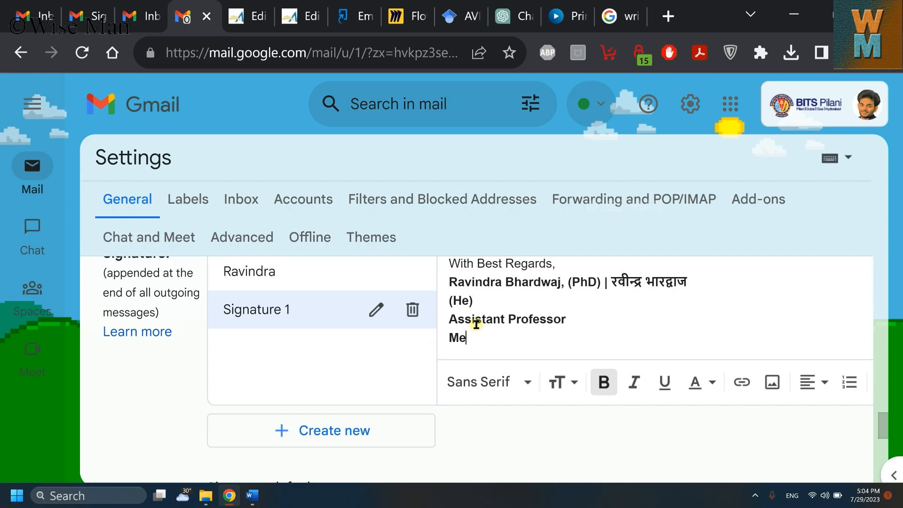
{"action": "type", "text": "ncial Engineering"}
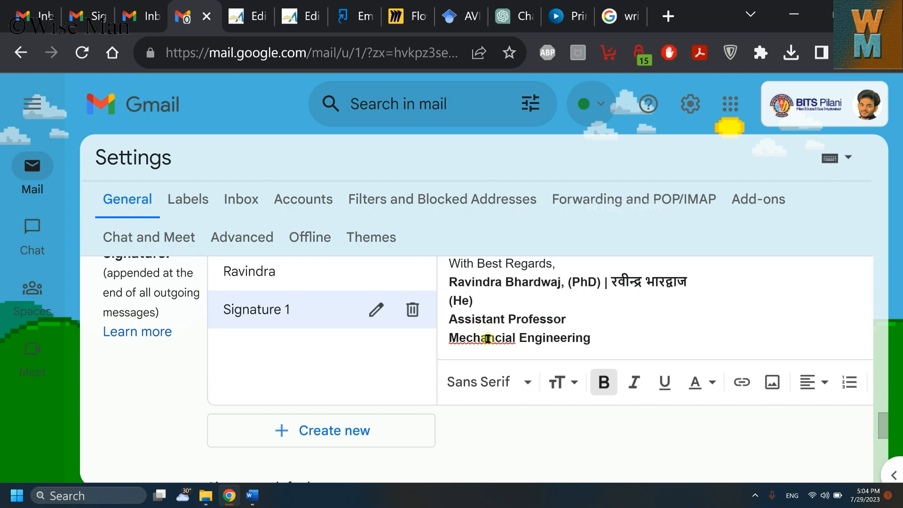
Step: Fix 'Mechancial' to 'Mechanical' and make both title lines italic, not bold
{"action": "double_click", "coordinate": [479, 338]}
{"action": "right_click", "coordinate": [479, 338]}
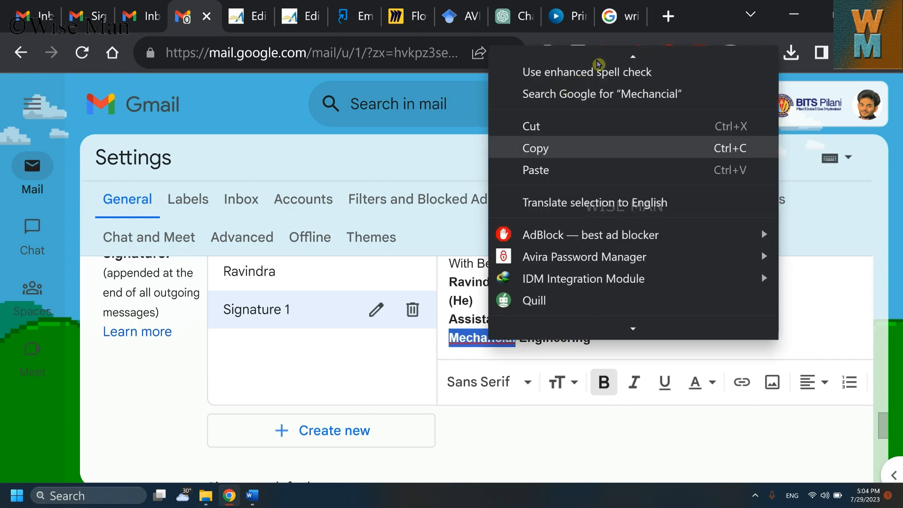
{"action": "left_click", "coordinate": [598, 111]}
{"action": "left_click_drag", "start_coordinate": [602, 338], "coordinate": [445, 320]}
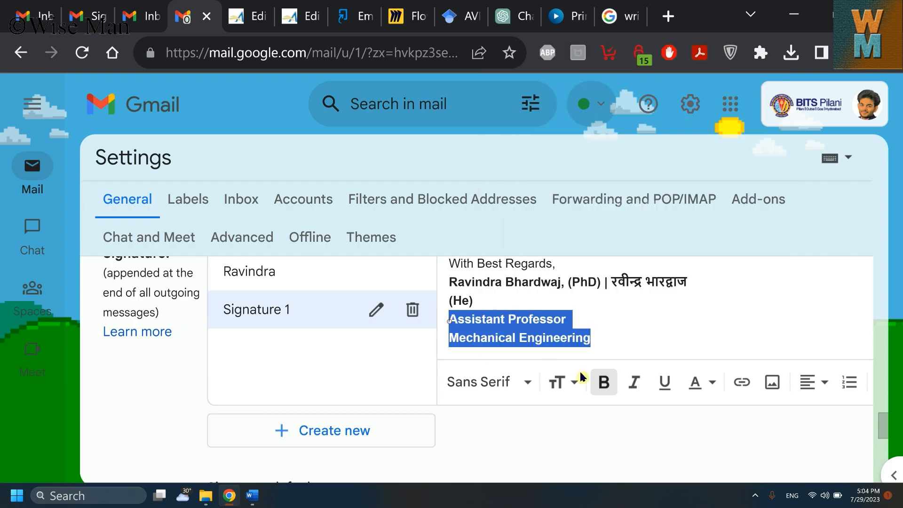
{"action": "left_click", "coordinate": [604, 383]}
{"action": "left_click", "coordinate": [634, 383]}
Step: Inspect the colour bar banner in the original signature, removing blank lines above it
{"action": "left_click", "coordinate": [383, 361]}
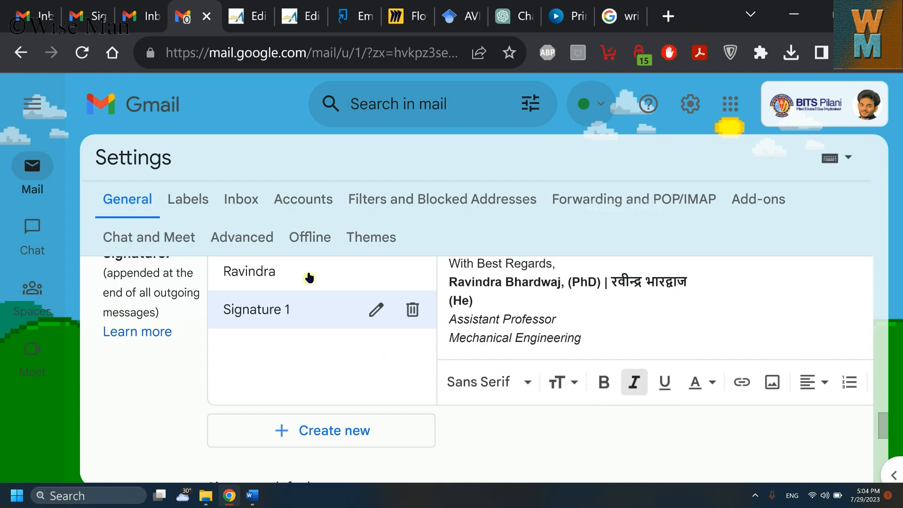
{"action": "left_click", "coordinate": [310, 276]}
{"action": "mouse_move", "coordinate": [883, 431]}
{"action": "left_mouse_down"}
{"action": "mouse_move", "coordinate": [887, 419]}
{"action": "mouse_move", "coordinate": [698, 414]}
{"action": "left_mouse_up"}
{"action": "left_click_drag", "start_coordinate": [885, 414], "coordinate": [888, 430]}
{"action": "left_click", "coordinate": [636, 341]}
{"action": "key", "text": "Return"}
{"action": "key", "text": "Return"}
{"action": "key", "text": "Return"}
{"action": "key", "text": "Return"}
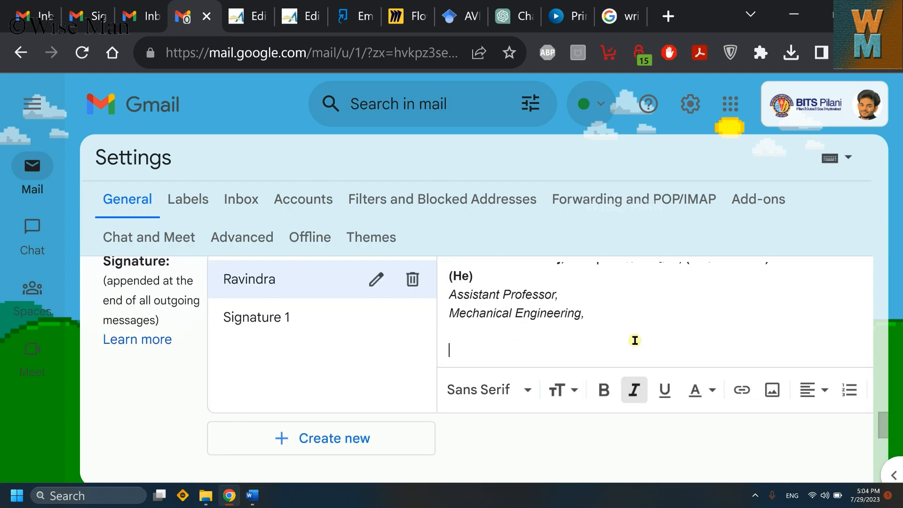
{"action": "type", "text": "Birla Institute of Technology & Science Pilani, Dubai Campus Dubai International Academic City, P.O.B.345055, Dubai, U.A.E."}
{"action": "key", "text": "BackSpace"}
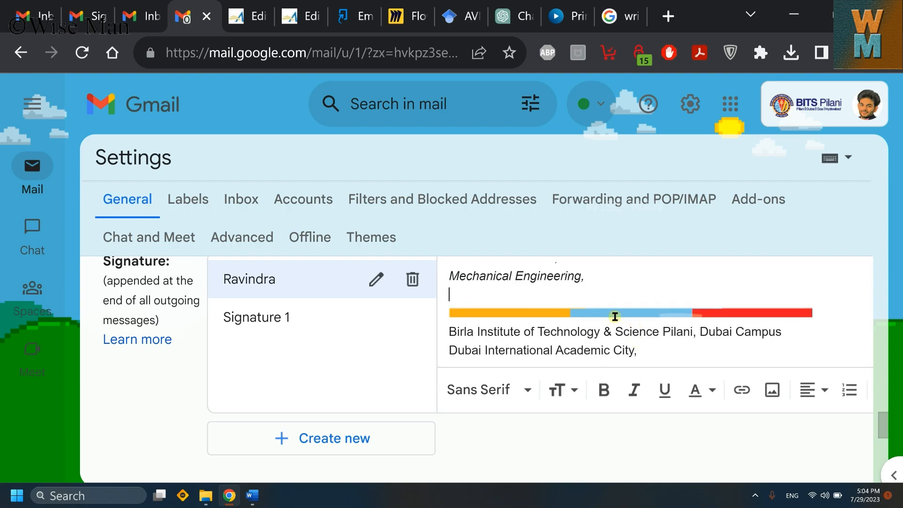
{"action": "key", "text": "BackSpace"}
{"action": "left_click", "coordinate": [648, 291]}
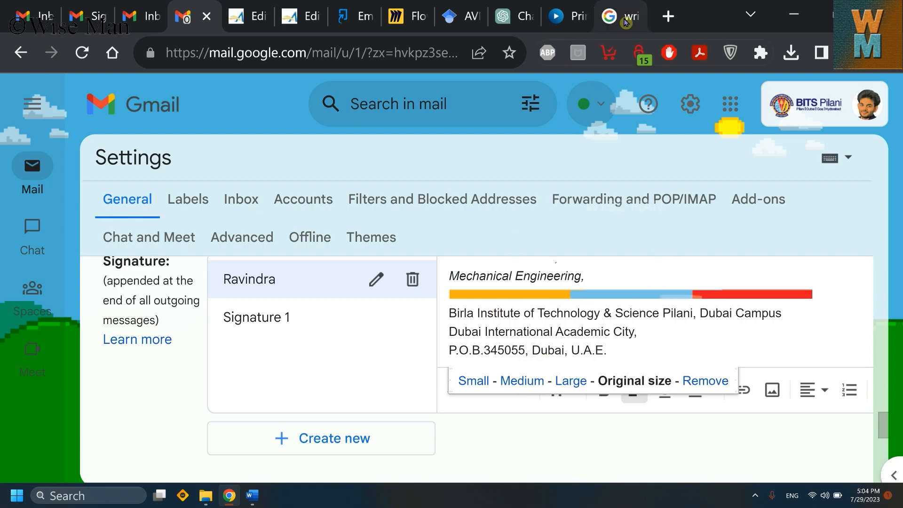
{"action": "right_click", "coordinate": [644, 293]}
{"action": "scroll", "coordinate": [431, 239], "scroll_direction": "up", "scroll_amount": 2}
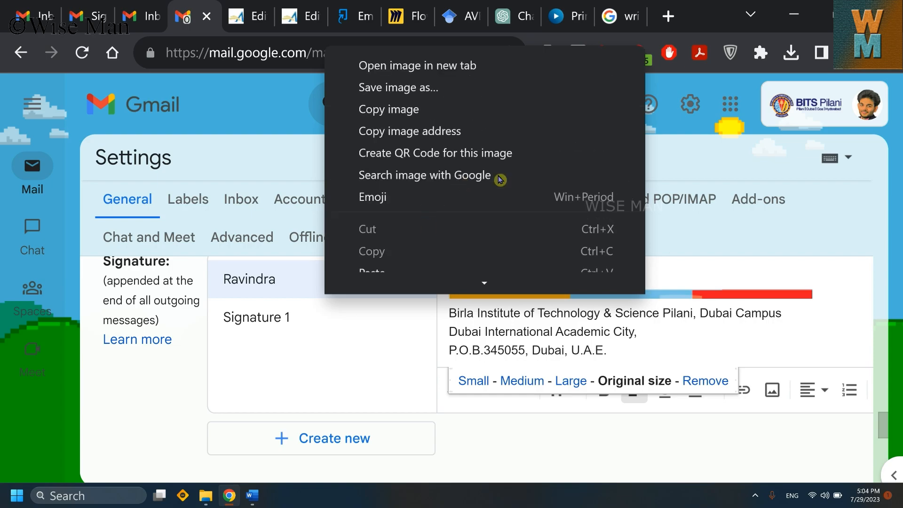
{"action": "left_click", "coordinate": [741, 296]}
{"action": "left_click", "coordinate": [533, 349]}
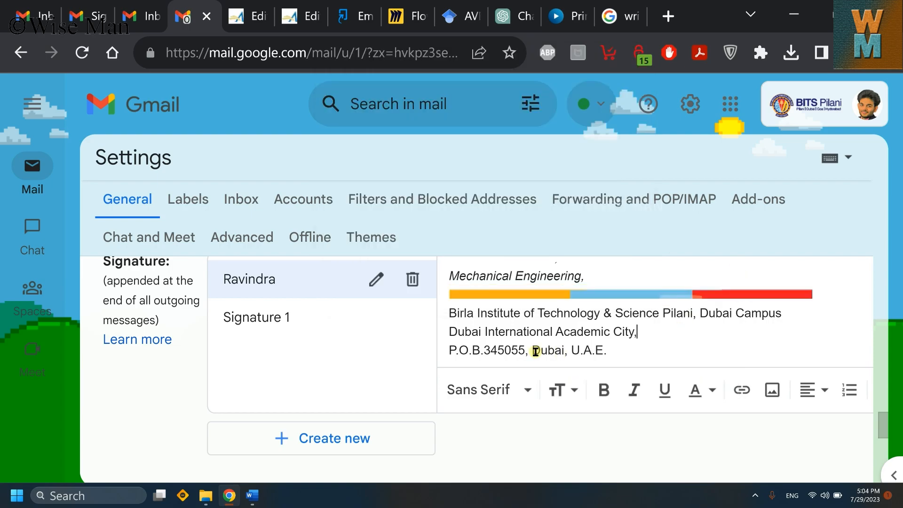
Step: Start a new empty line below 'Mechanical Engineering' in Signature 1
{"action": "left_click", "coordinate": [284, 321]}
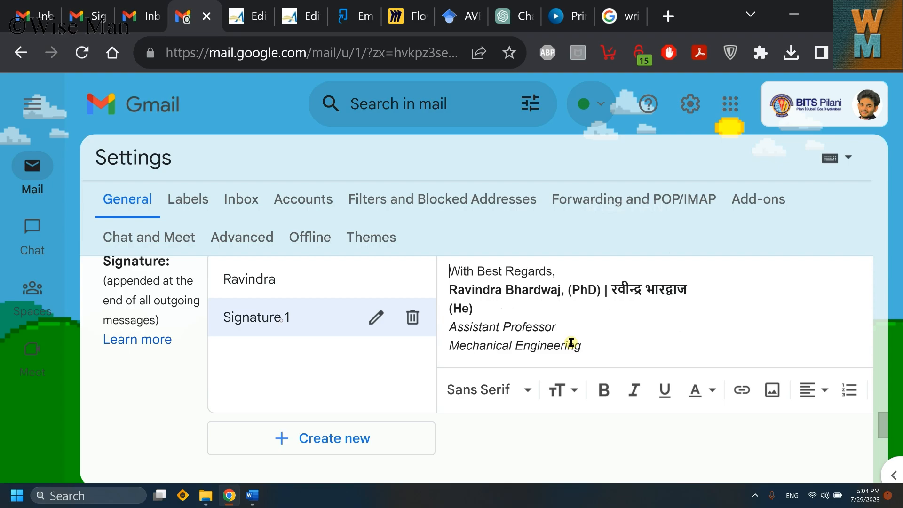
{"action": "left_click", "coordinate": [621, 349]}
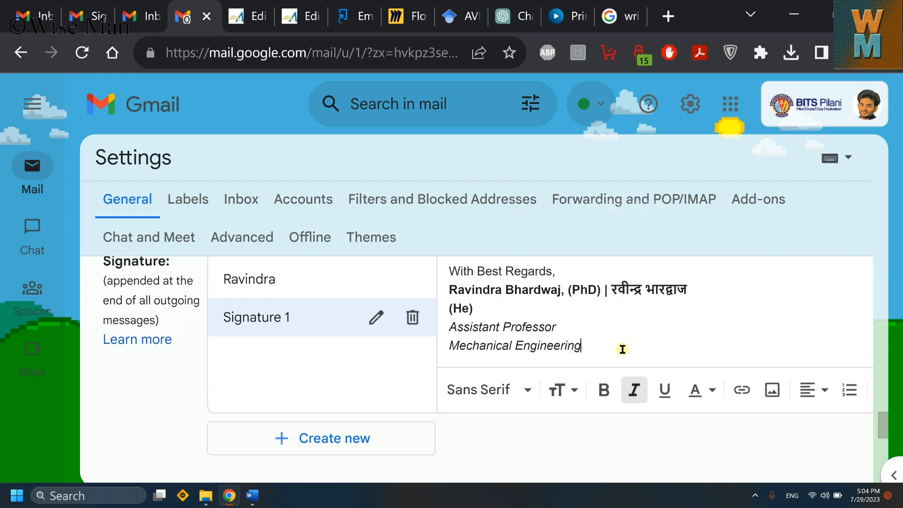
{"action": "key", "text": "Return"}
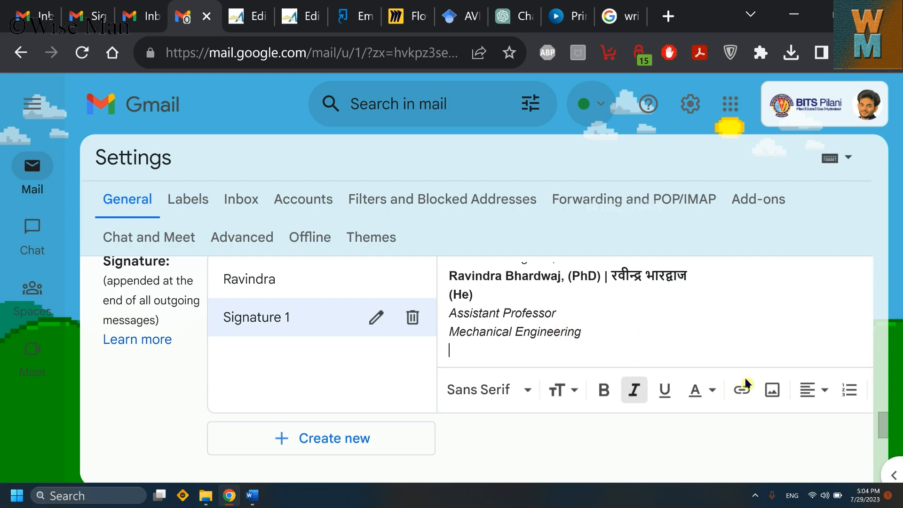
Step: Upload the 'unnamed' colour bar image from Downloads into Signature 1
{"action": "left_click", "coordinate": [771, 391]}
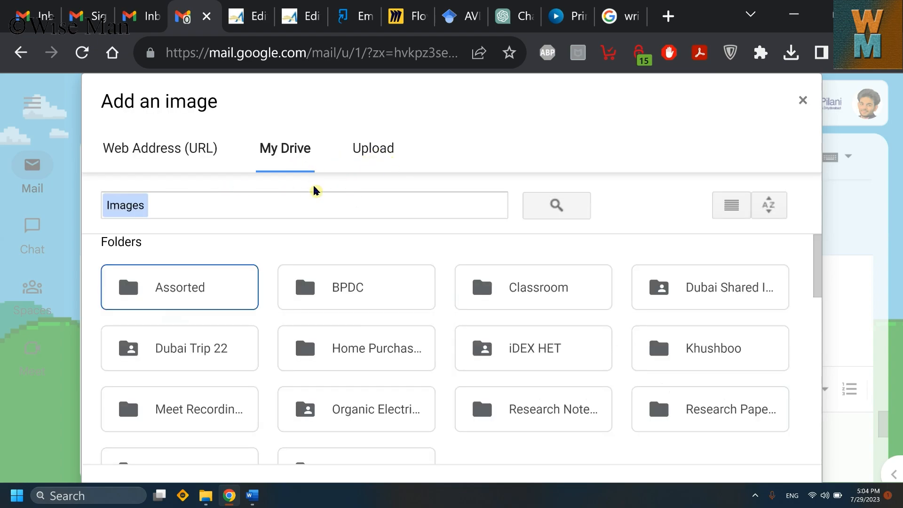
{"action": "left_click", "coordinate": [196, 157]}
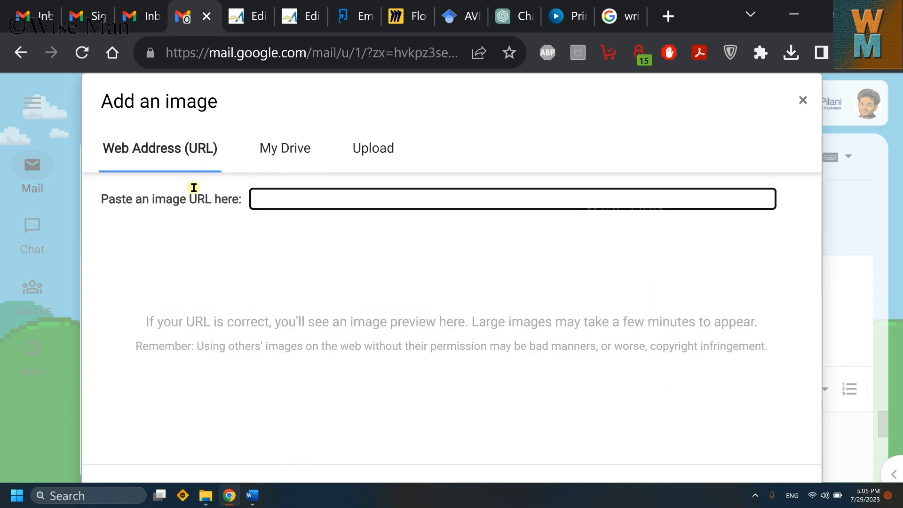
{"action": "left_click", "coordinate": [380, 155]}
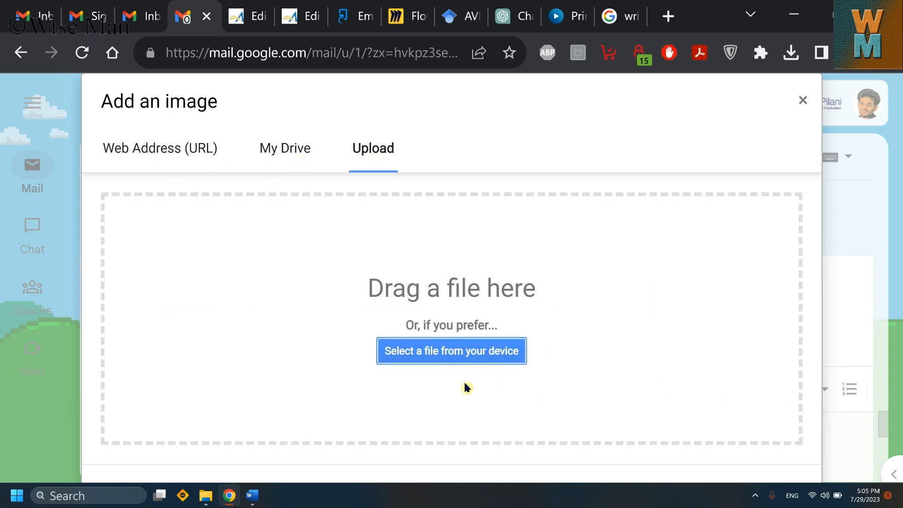
{"action": "left_click", "coordinate": [450, 359]}
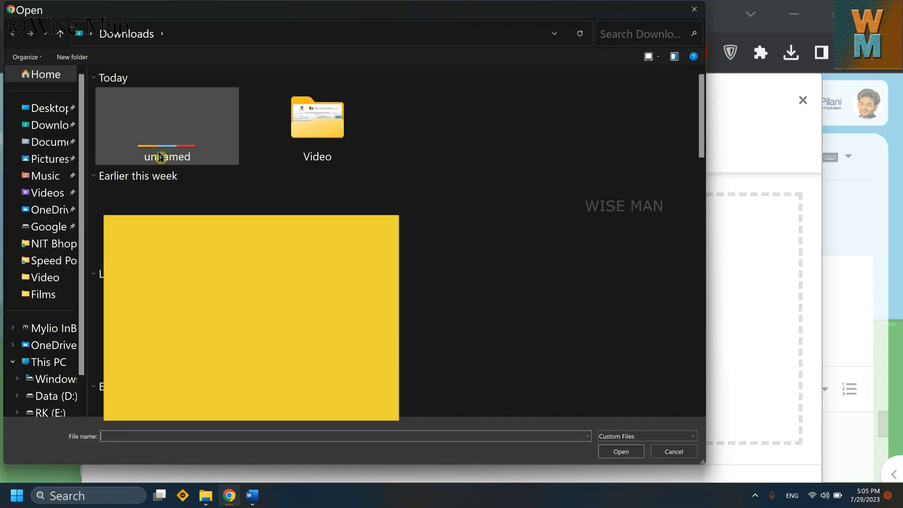
{"action": "left_click", "coordinate": [161, 157]}
{"action": "left_click", "coordinate": [620, 452]}
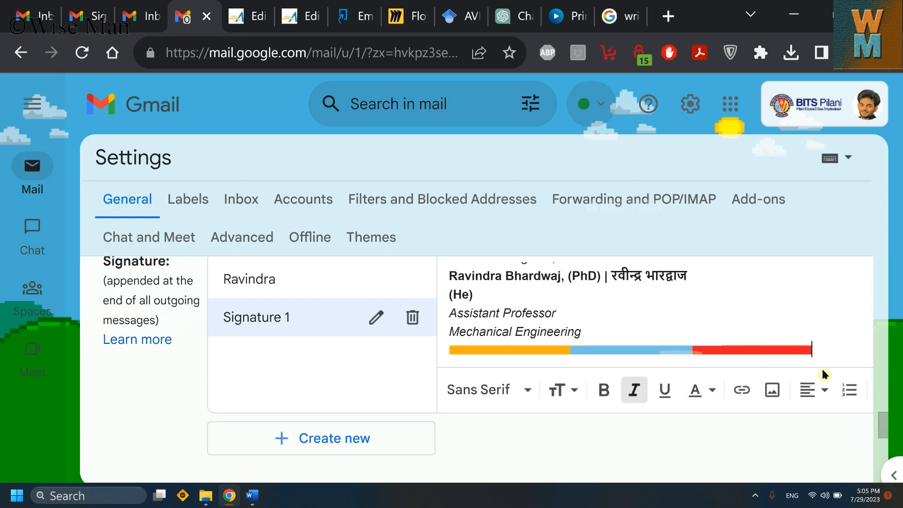
Step: Open the original signature's Personal Website Link in a new tab, then reopen Signature 1
{"action": "left_click", "coordinate": [262, 281]}
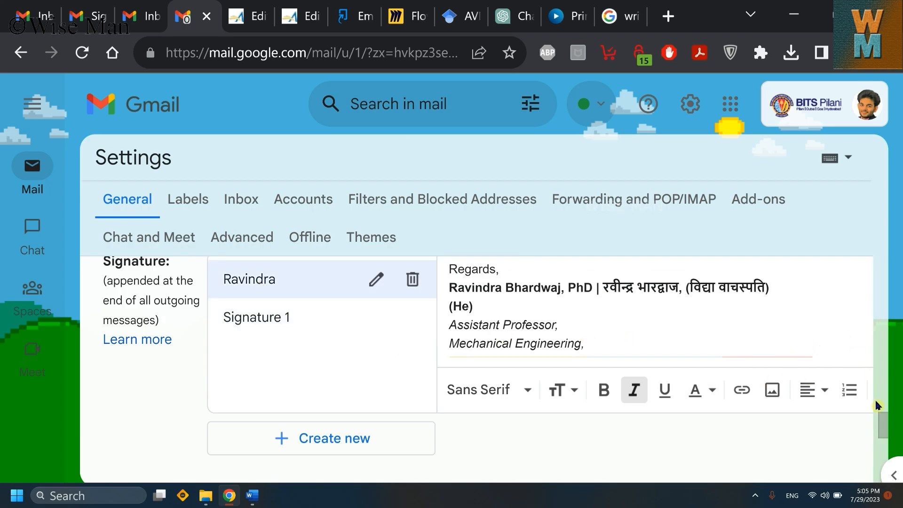
{"action": "scroll", "coordinate": [779, 338], "scroll_direction": "down", "scroll_amount": 5}
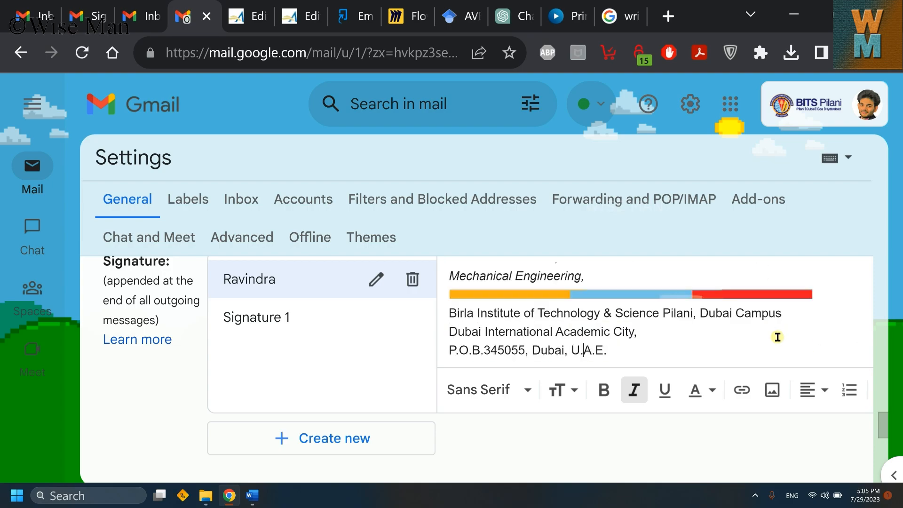
{"action": "left_click", "coordinate": [537, 347]}
{"action": "left_click", "coordinate": [572, 351]}
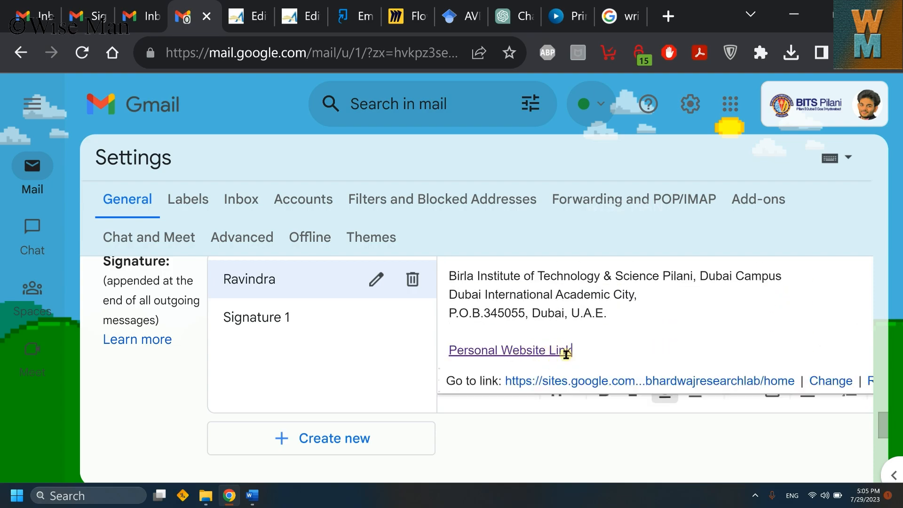
{"action": "right_click", "coordinate": [615, 388]}
{"action": "key", "text": "Escape"}
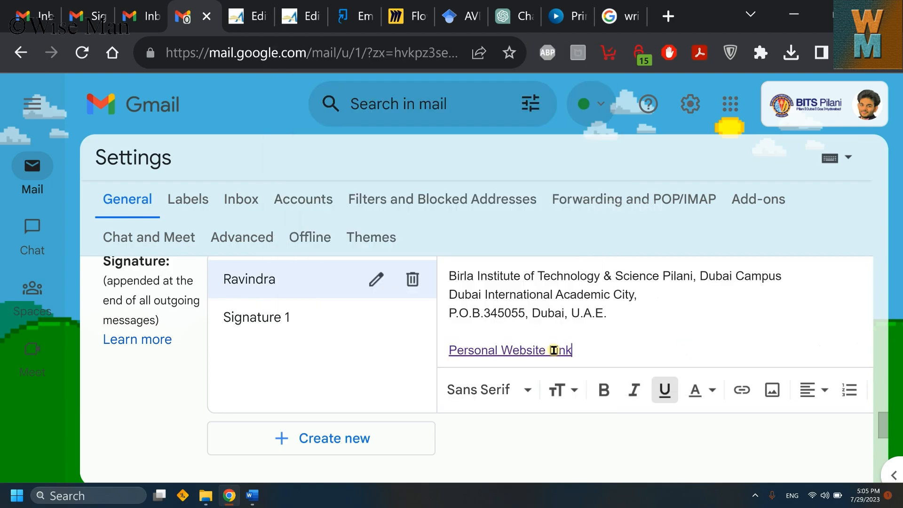
{"action": "left_click", "coordinate": [572, 350]}
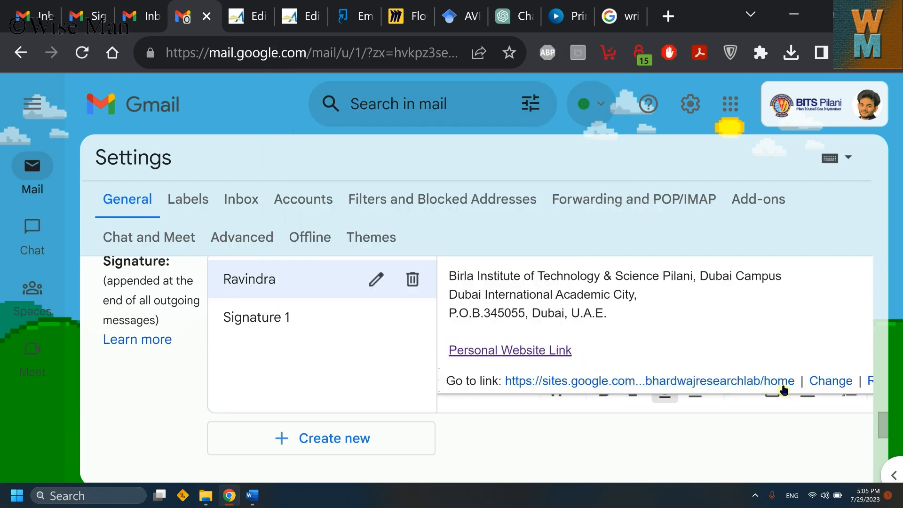
{"action": "left_click", "coordinate": [619, 387]}
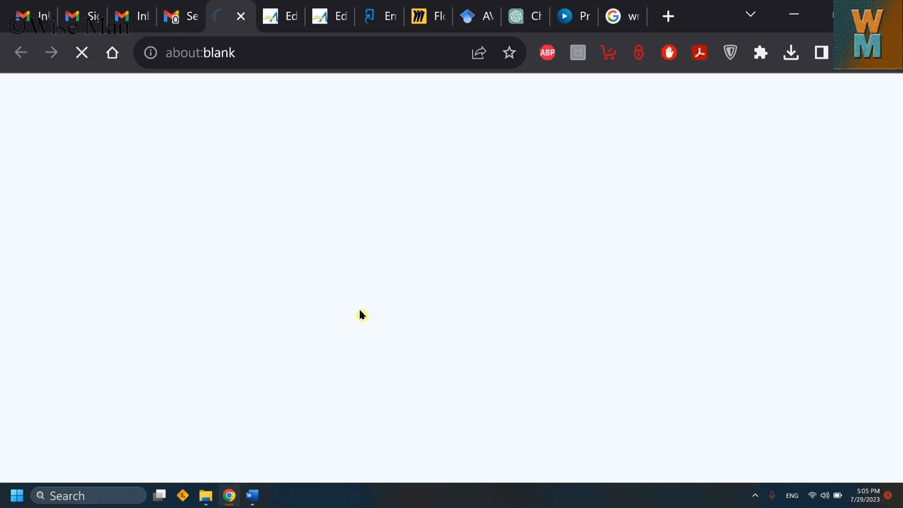
{"action": "left_click", "coordinate": [186, 17]}
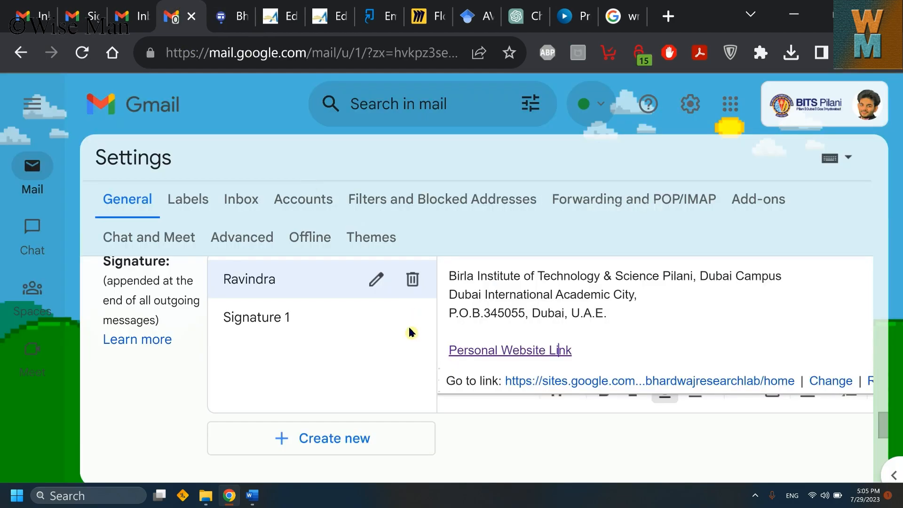
{"action": "left_click", "coordinate": [270, 316]}
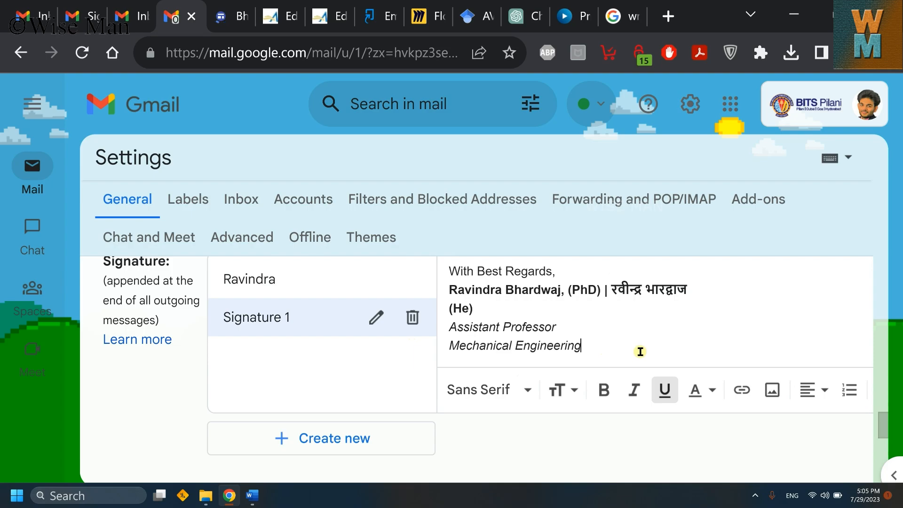
Step: Type 'Personal Webpage' two lines below the colour bar and select it
{"action": "left_click", "coordinate": [640, 352]}
{"action": "key", "text": "Right"}
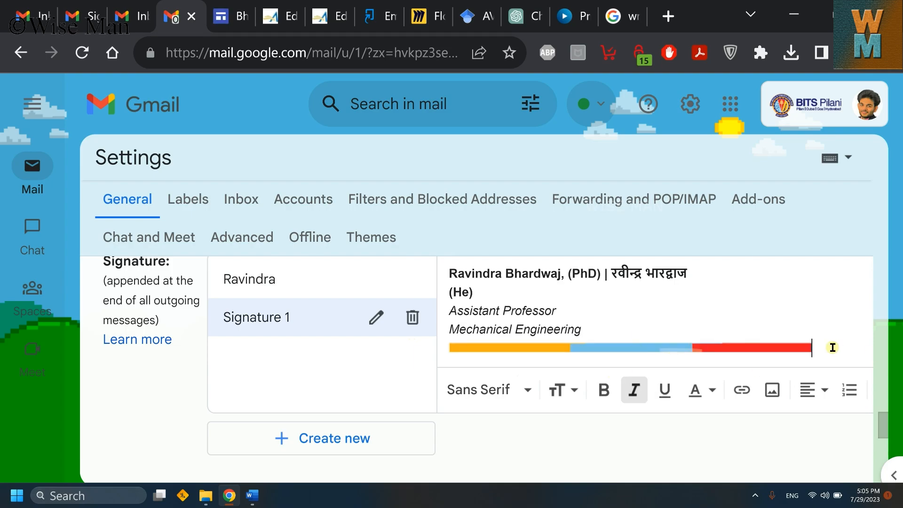
{"action": "key", "text": "Return"}
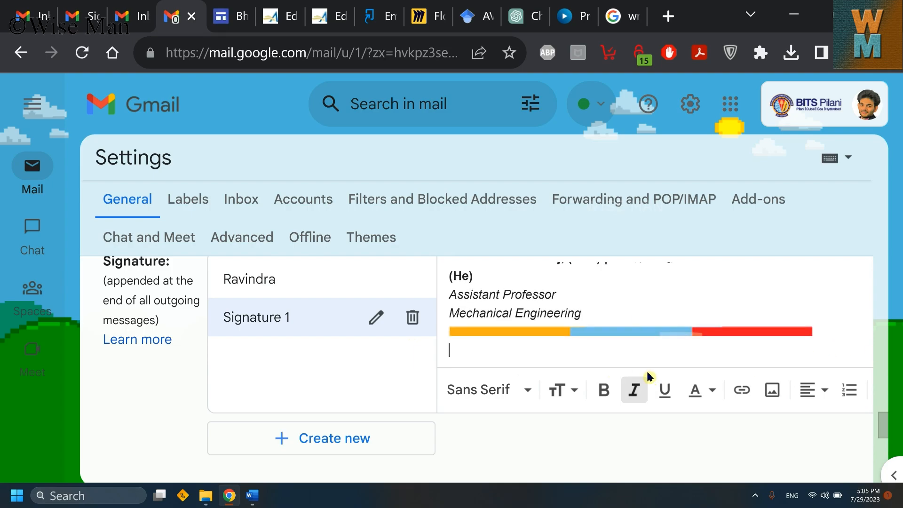
{"action": "key", "text": "Return"}
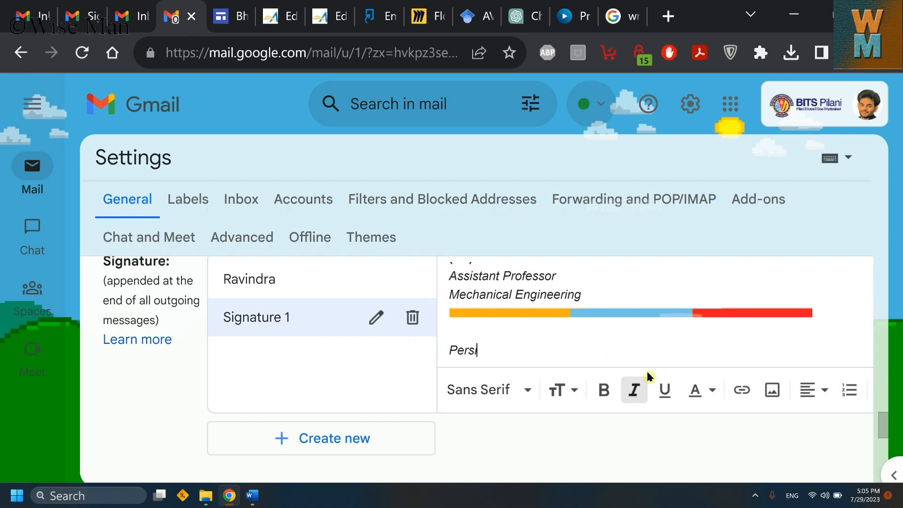
{"action": "type", "text": "Personal Webpage"}
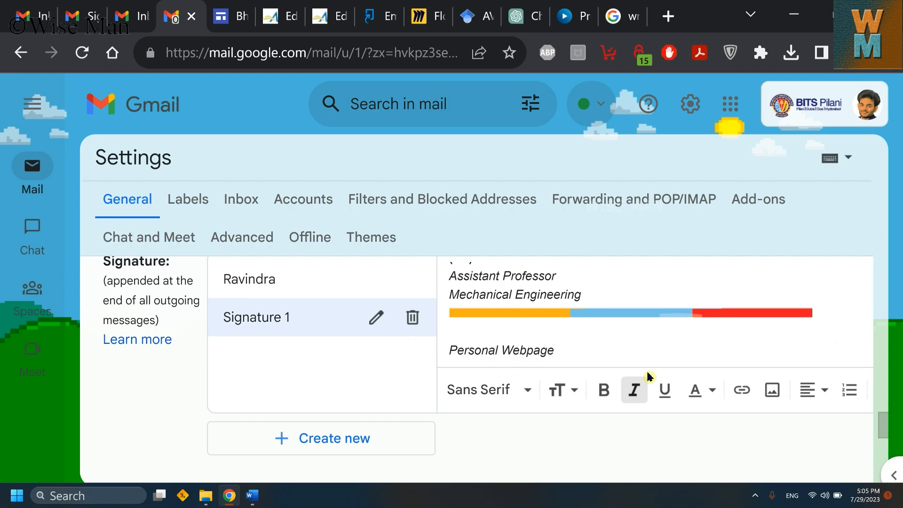
{"action": "left_click_drag", "start_coordinate": [556, 351], "coordinate": [448, 355]}
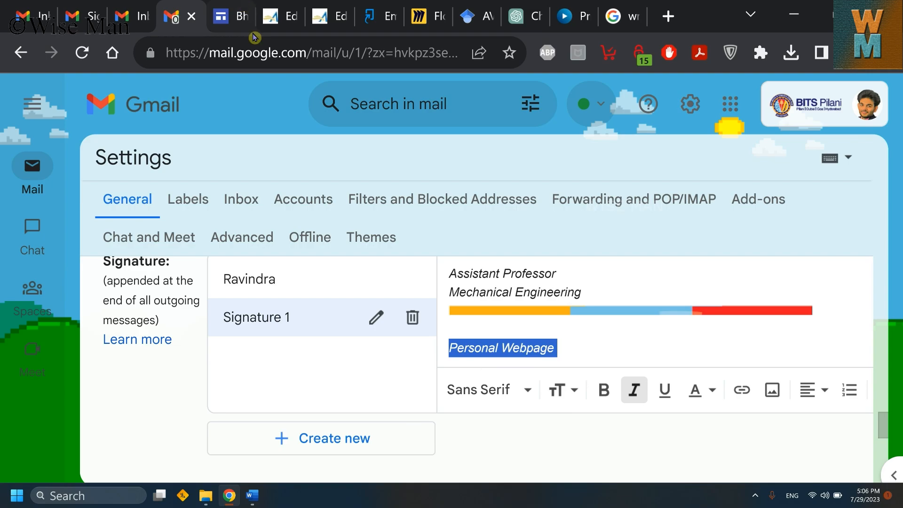
{"action": "left_click", "coordinate": [243, 14]}
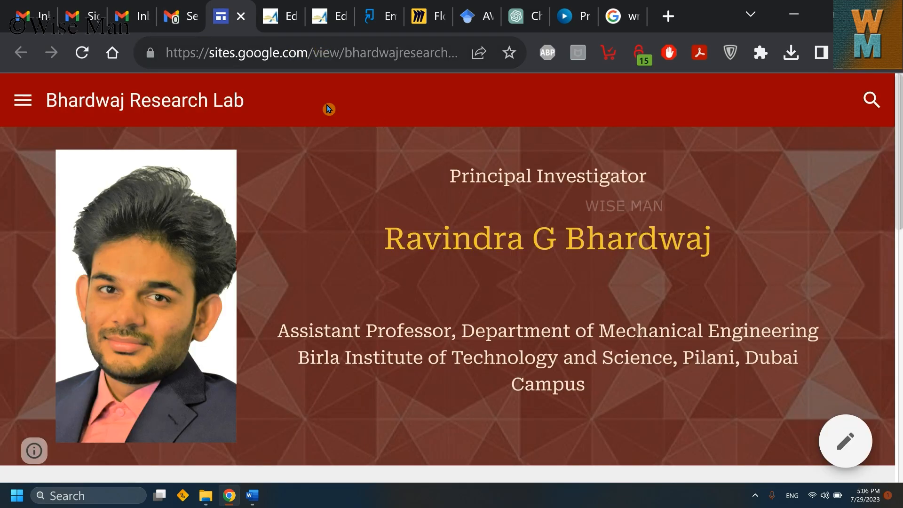
Step: Copy the Bhardwaj Research Lab home page URL, then select 'Personal Webpage' back in Gmail
{"action": "left_click", "coordinate": [266, 60]}
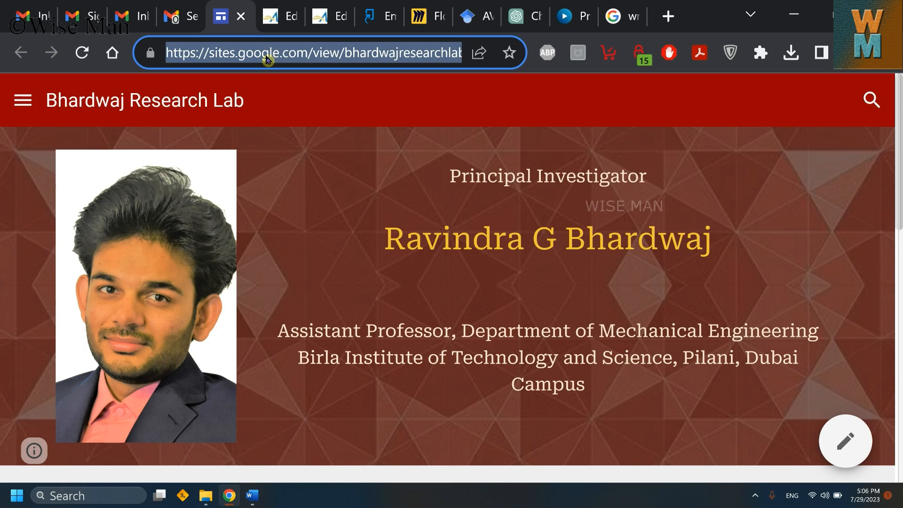
{"action": "right_click", "coordinate": [266, 60]}
{"action": "left_click", "coordinate": [339, 196]}
{"action": "key", "text": "ctrl+shift+Tab"}
{"action": "left_click_drag", "start_coordinate": [558, 348], "coordinate": [451, 349]}
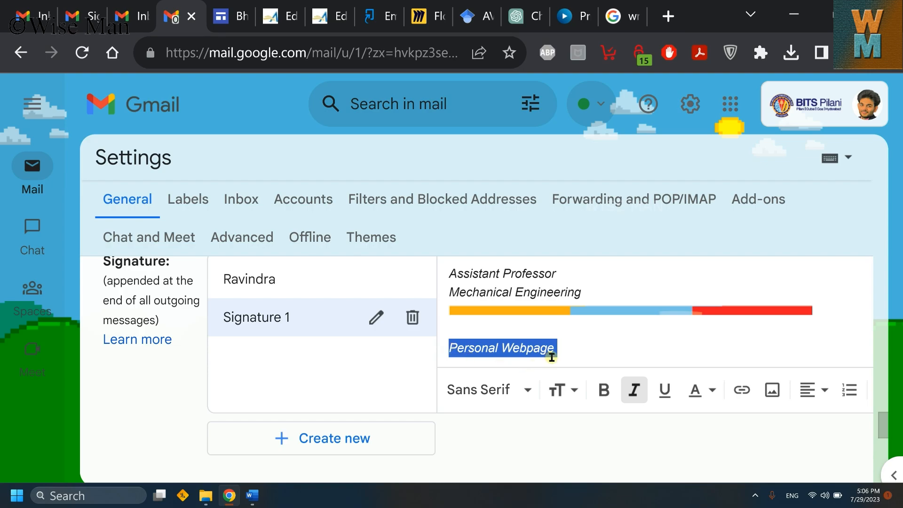
Step: Link 'Personal Webpage' to the pasted Google Sites address of the research lab
{"action": "left_click_drag", "start_coordinate": [560, 348], "coordinate": [448, 349]}
{"action": "left_click", "coordinate": [745, 395]}
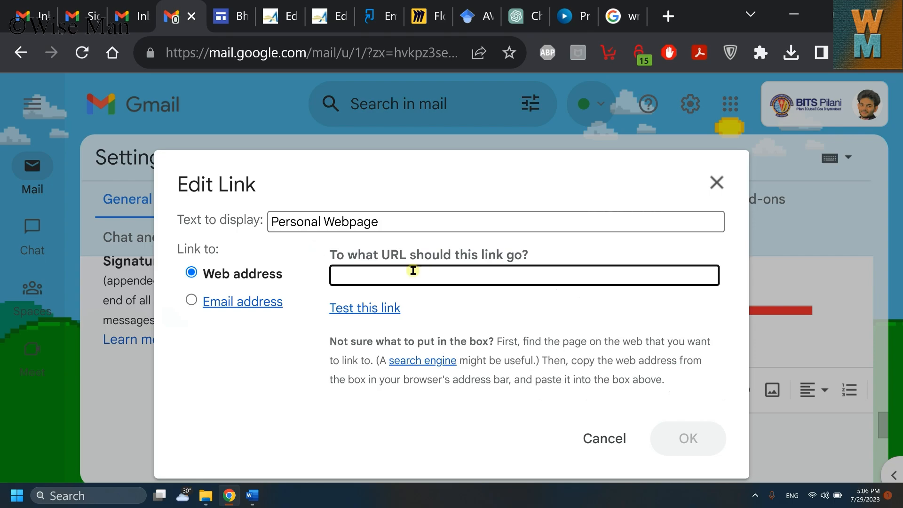
{"action": "key", "text": "ctrl+v"}
{"action": "left_click_drag", "start_coordinate": [388, 224], "coordinate": [262, 220]}
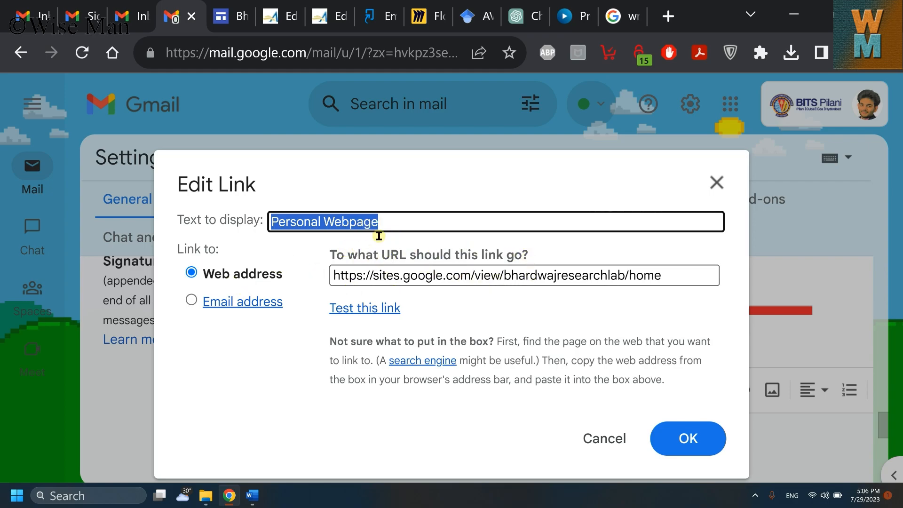
{"action": "left_click", "coordinate": [686, 440]}
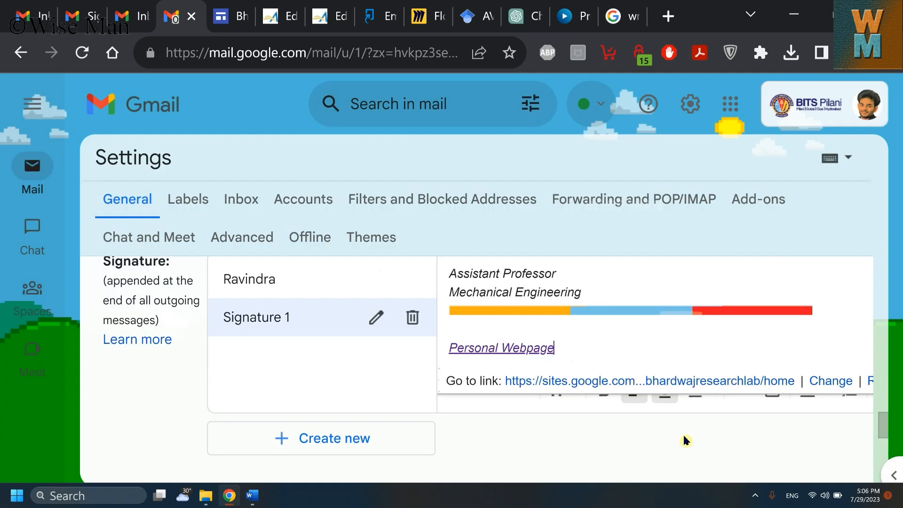
Step: Check where the Personal Webpage link points, then bring up the original 'Regards,' signature
{"action": "left_click", "coordinate": [631, 289]}
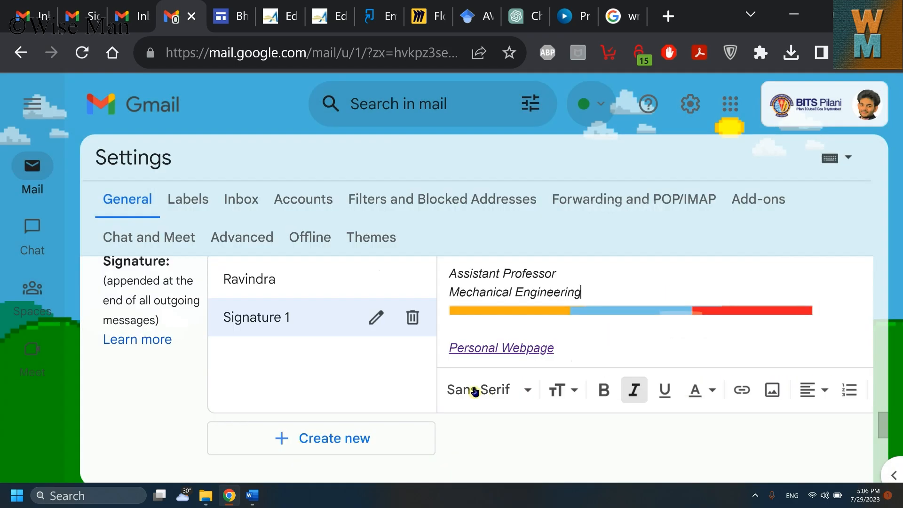
{"action": "left_click", "coordinate": [503, 347]}
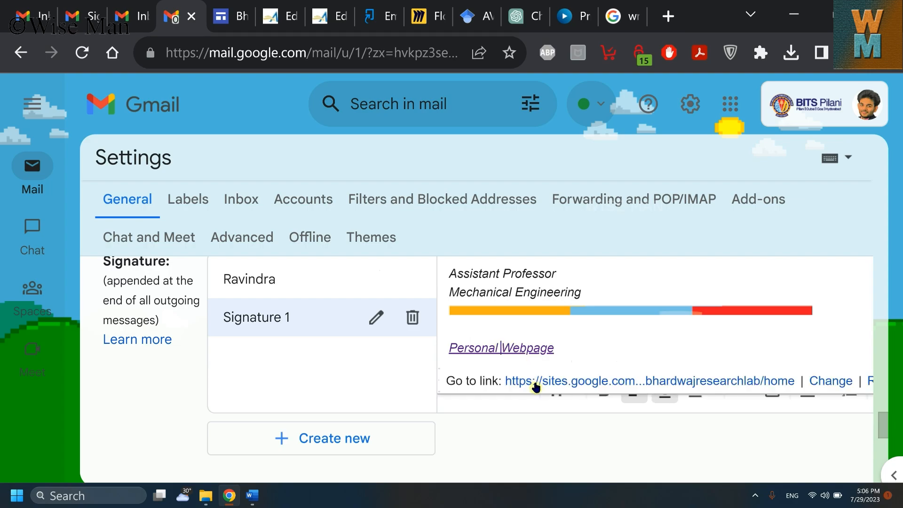
{"action": "left_click", "coordinate": [598, 279]}
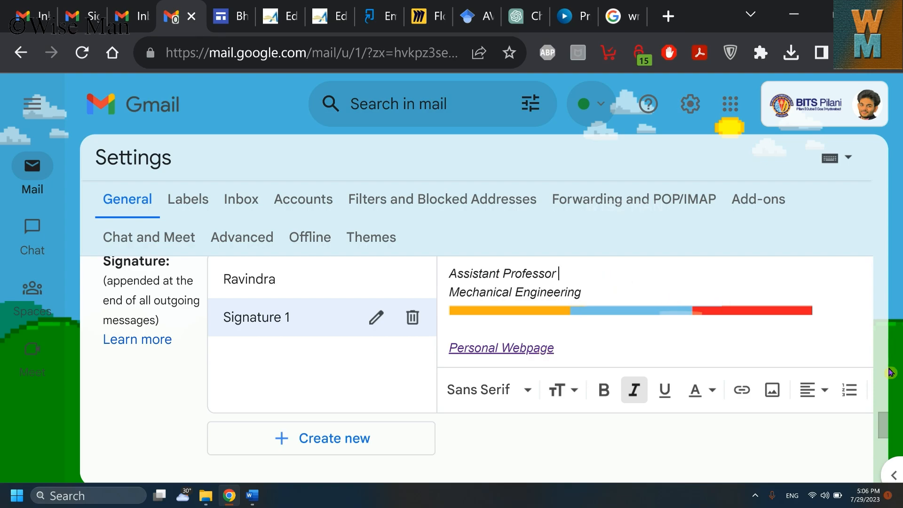
{"action": "left_click", "coordinate": [306, 281]}
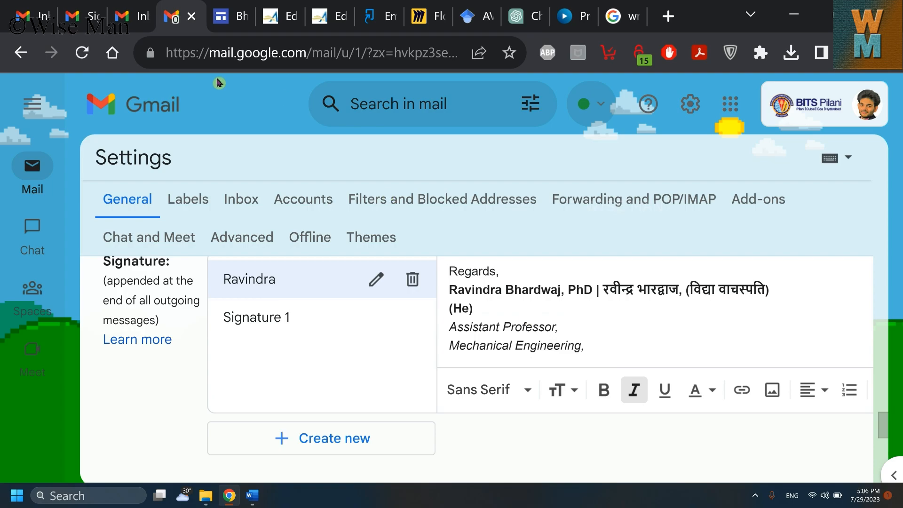
Step: In the sample email, select the received signature block and its Hindi name portion
{"action": "left_click", "coordinate": [105, 15]}
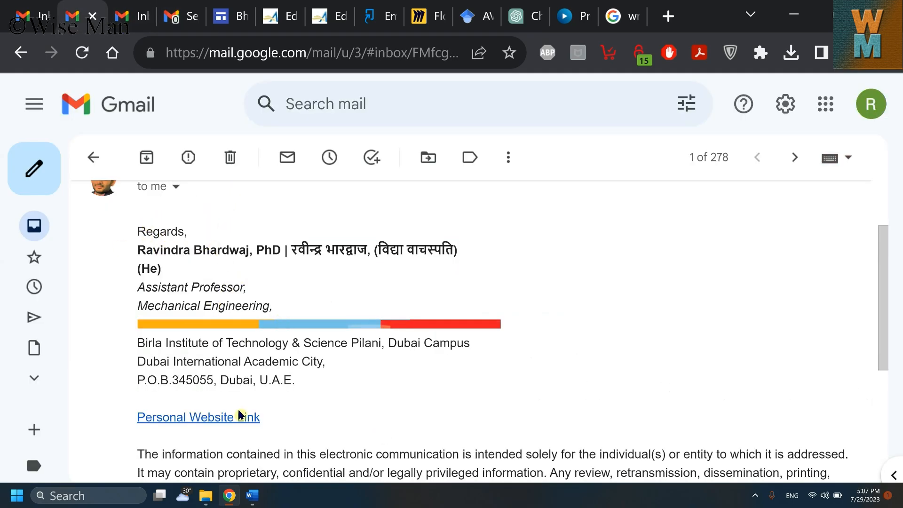
{"action": "mouse_move", "coordinate": [296, 382]}
{"action": "left_mouse_down"}
{"action": "mouse_move", "coordinate": [114, 220]}
{"action": "mouse_move", "coordinate": [96, 191]}
{"action": "mouse_move", "coordinate": [151, 267]}
{"action": "mouse_move", "coordinate": [138, 250]}
{"action": "mouse_move", "coordinate": [366, 250]}
{"action": "left_mouse_up"}
{"action": "left_click_drag", "start_coordinate": [298, 249], "coordinate": [443, 254]}
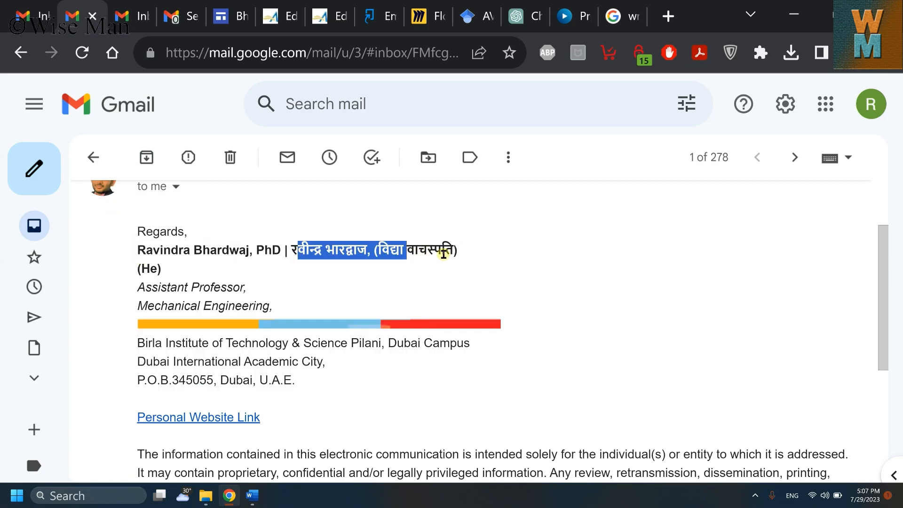
{"action": "left_click", "coordinate": [172, 282]}
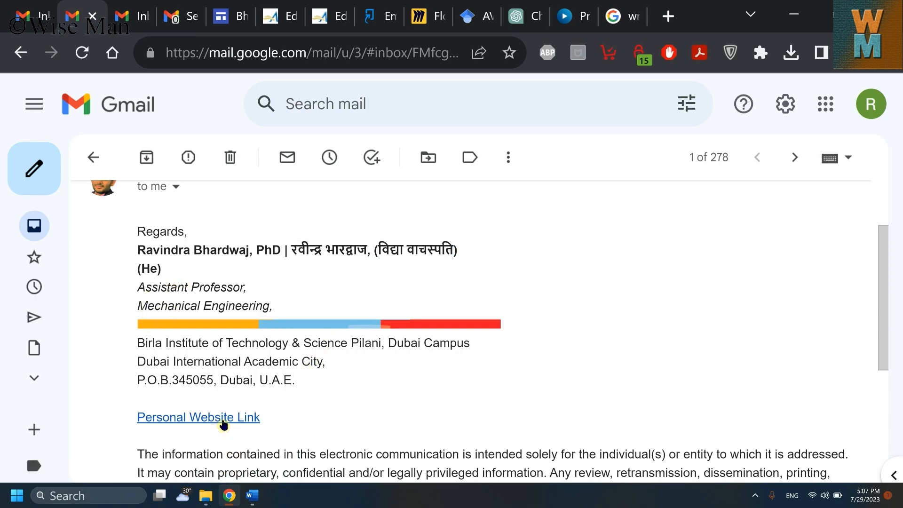
Step: Test that Personal Website Link opens the research lab site, then return to Gmail settings
{"action": "left_click", "coordinate": [222, 422]}
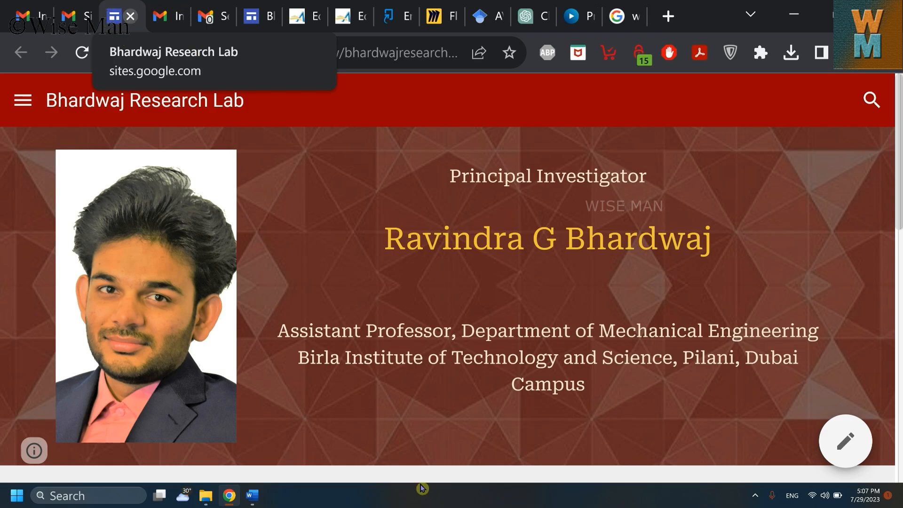
{"action": "key", "text": "ctrl+w"}
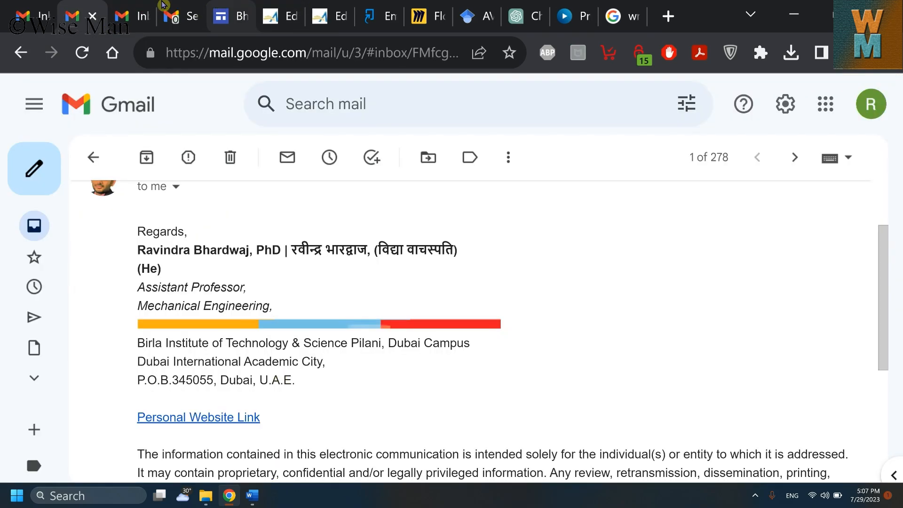
{"action": "left_click", "coordinate": [188, 8]}
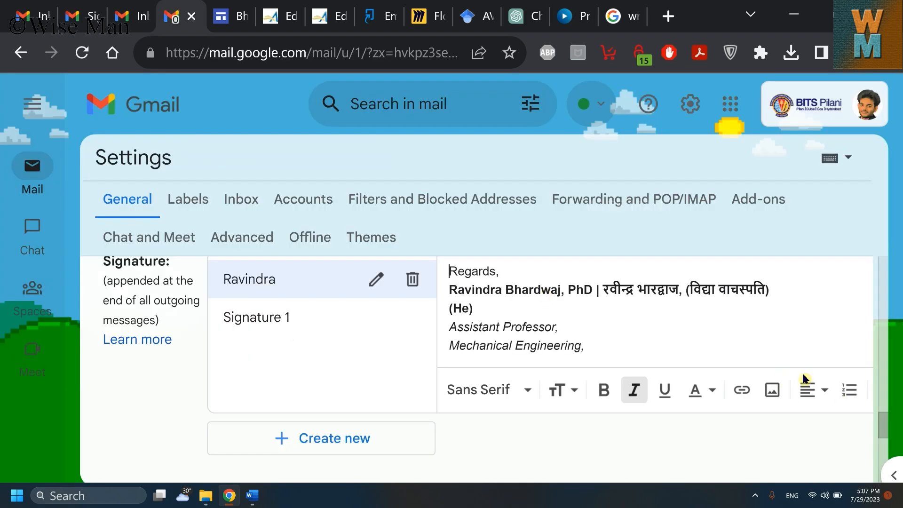
{"action": "mouse_move", "coordinate": [883, 423]}
{"action": "left_mouse_down"}
{"action": "mouse_move", "coordinate": [886, 413]}
{"action": "mouse_move", "coordinate": [888, 422]}
{"action": "left_mouse_up"}
{"action": "scroll", "coordinate": [619, 343], "scroll_direction": "down", "scroll_amount": 1}
{"action": "scroll", "coordinate": [619, 341], "scroll_direction": "down", "scroll_amount": 3}
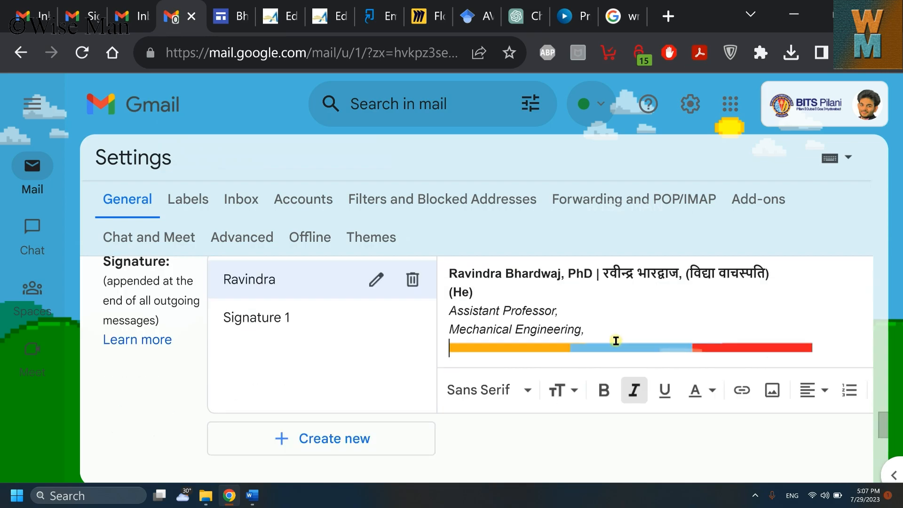
{"action": "key", "text": "Down"}
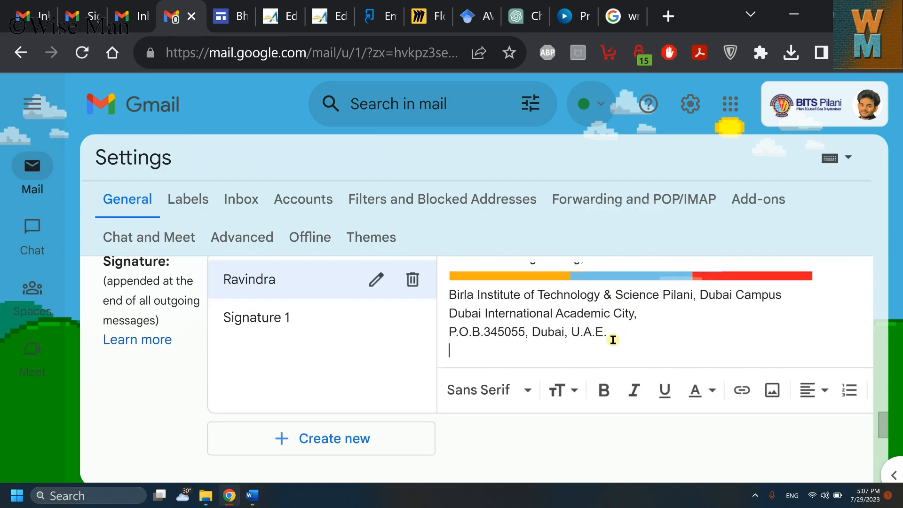
{"action": "scroll", "coordinate": [598, 339], "scroll_direction": "up", "scroll_amount": 3}
{"action": "left_click_drag", "start_coordinate": [559, 288], "coordinate": [450, 292]}
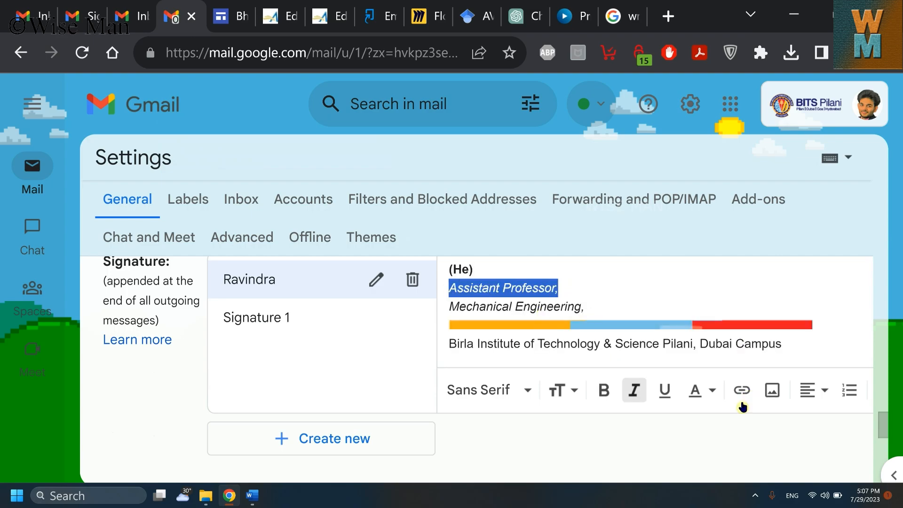
{"action": "left_click", "coordinate": [712, 393]}
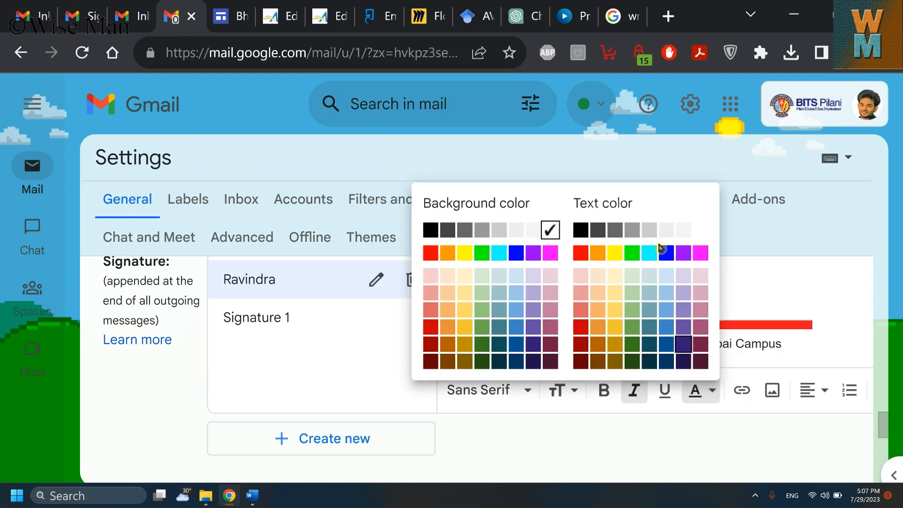
{"action": "left_click", "coordinate": [449, 256]}
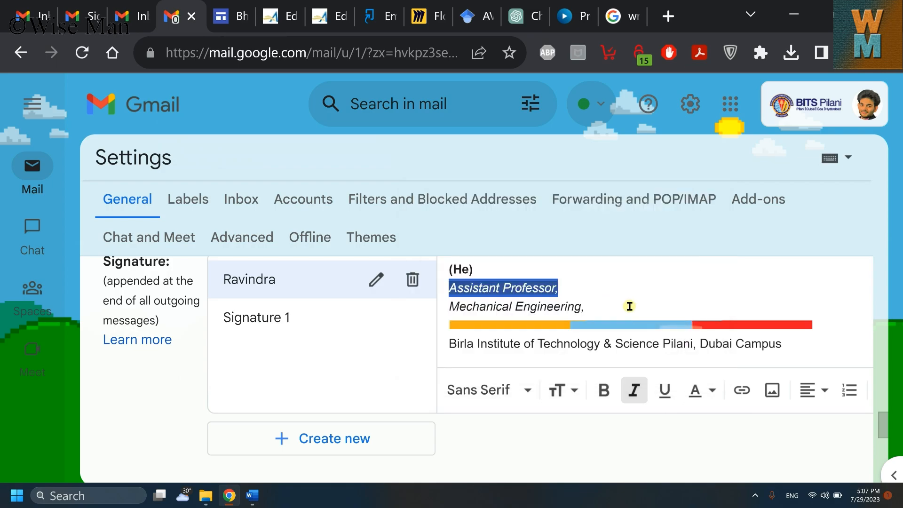
{"action": "left_click", "coordinate": [558, 289]}
{"action": "left_click_drag", "start_coordinate": [548, 290], "coordinate": [452, 287]}
{"action": "left_click", "coordinate": [706, 397]}
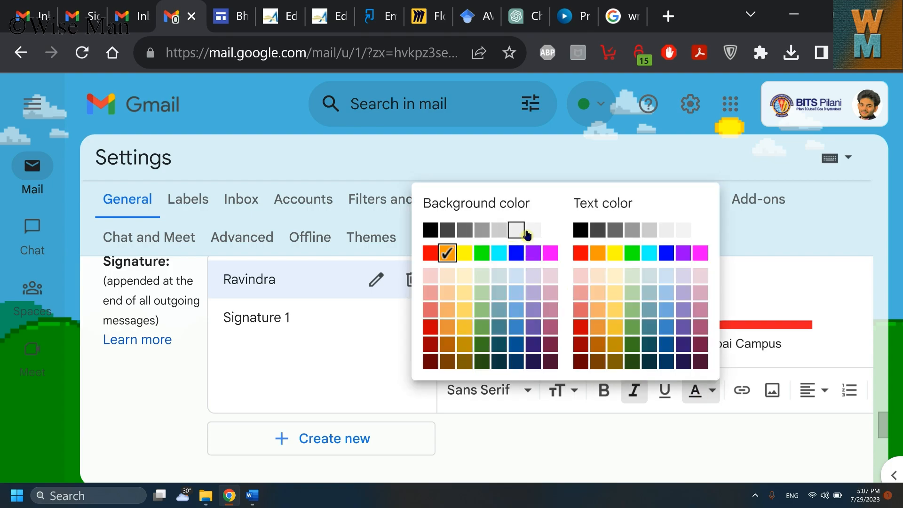
{"action": "left_click", "coordinate": [549, 231]}
{"action": "left_click", "coordinate": [561, 289]}
{"action": "left_click_drag", "start_coordinate": [560, 289], "coordinate": [449, 288]}
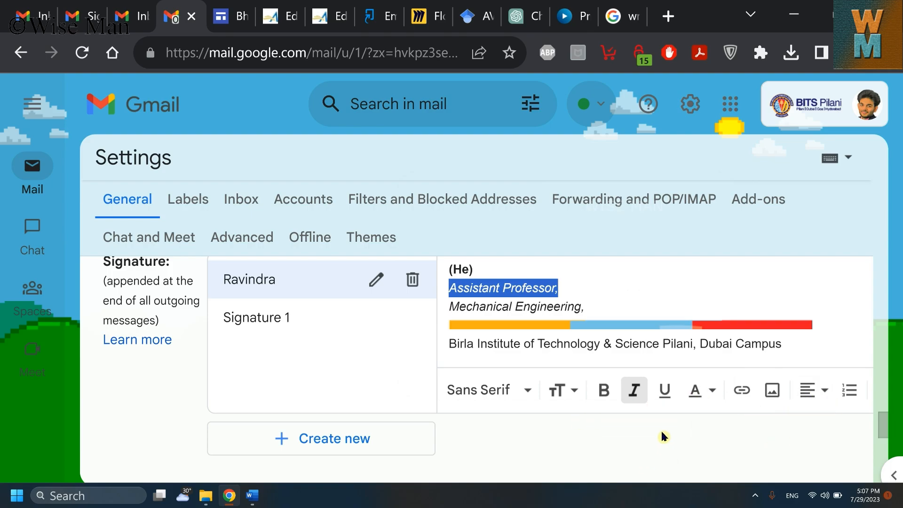
{"action": "key", "text": "ctrl+minus"}
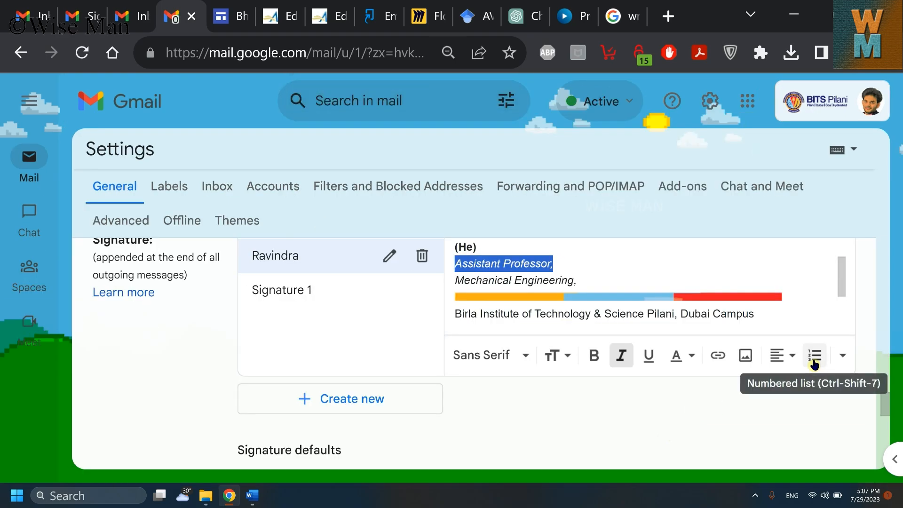
Step: Set the 'Assistant Professor,' and 'Mechanical Engineering,' title lines in Georgia font
{"action": "left_click", "coordinate": [842, 356]}
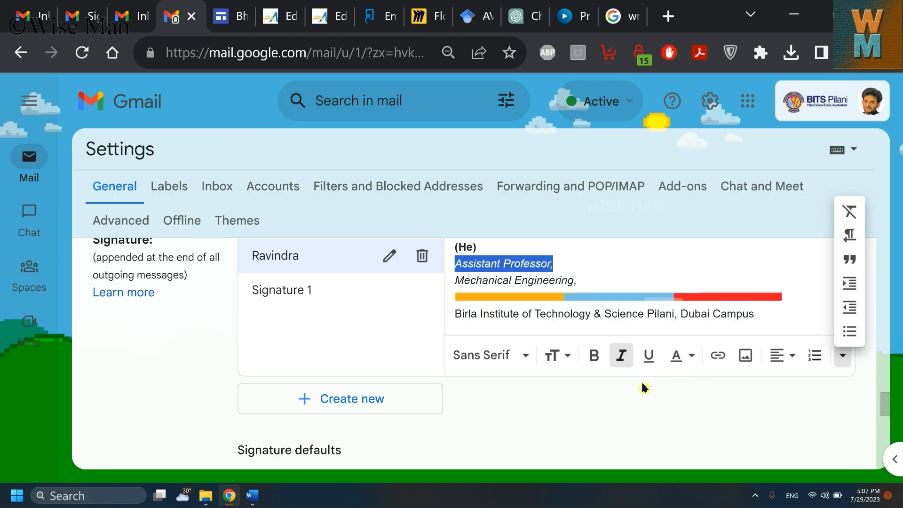
{"action": "left_click", "coordinate": [521, 359]}
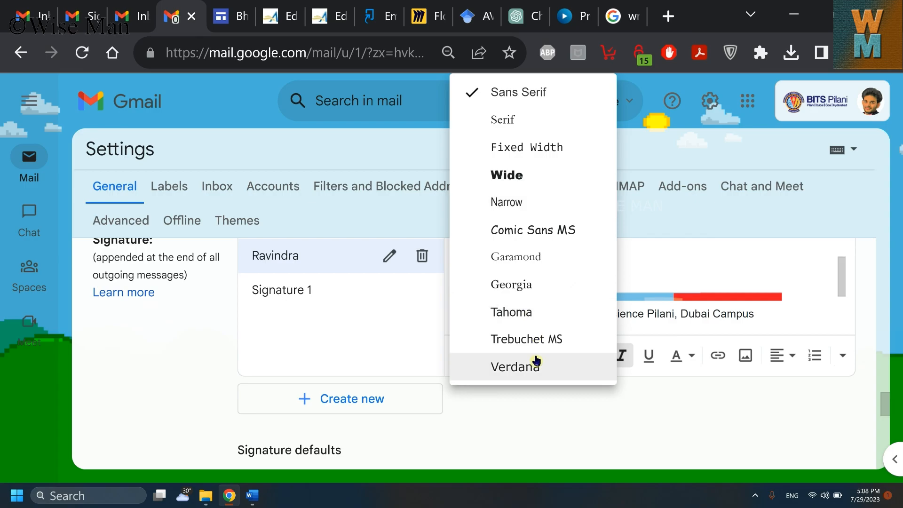
{"action": "left_click", "coordinate": [544, 284]}
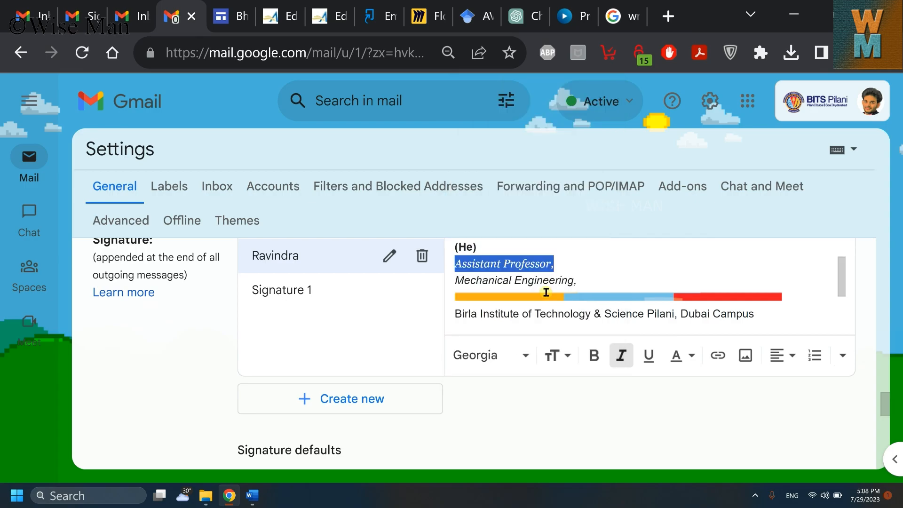
{"action": "left_click_drag", "start_coordinate": [570, 281], "coordinate": [458, 267]}
{"action": "left_click", "coordinate": [523, 357]}
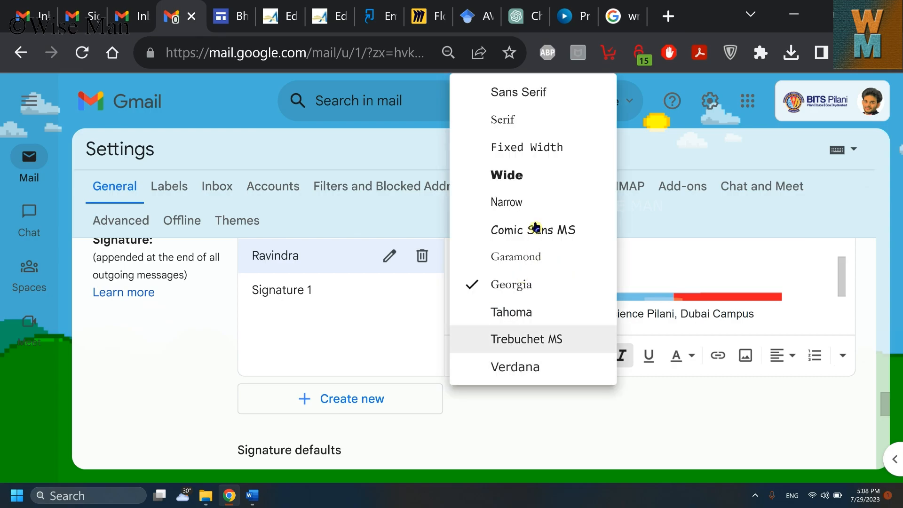
{"action": "left_click", "coordinate": [544, 286]}
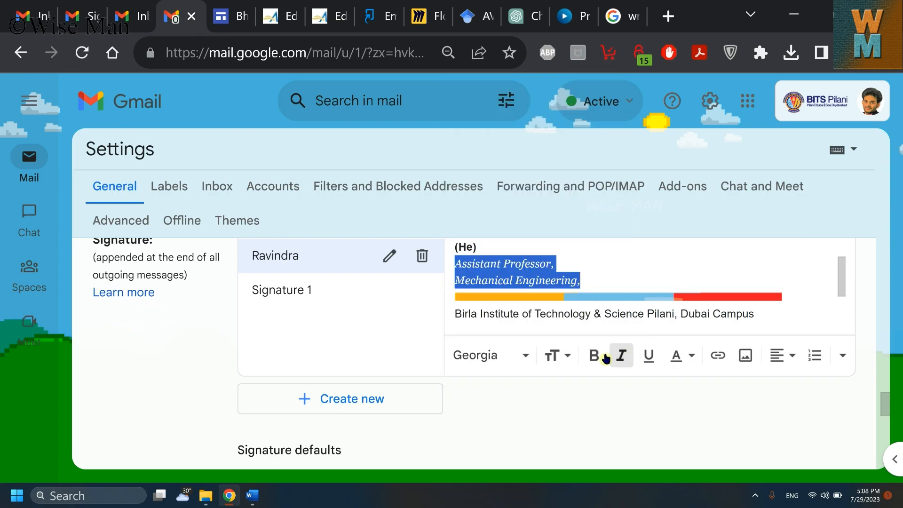
{"action": "left_click", "coordinate": [613, 302]}
{"action": "scroll", "coordinate": [837, 292], "scroll_direction": "down", "scroll_amount": 3}
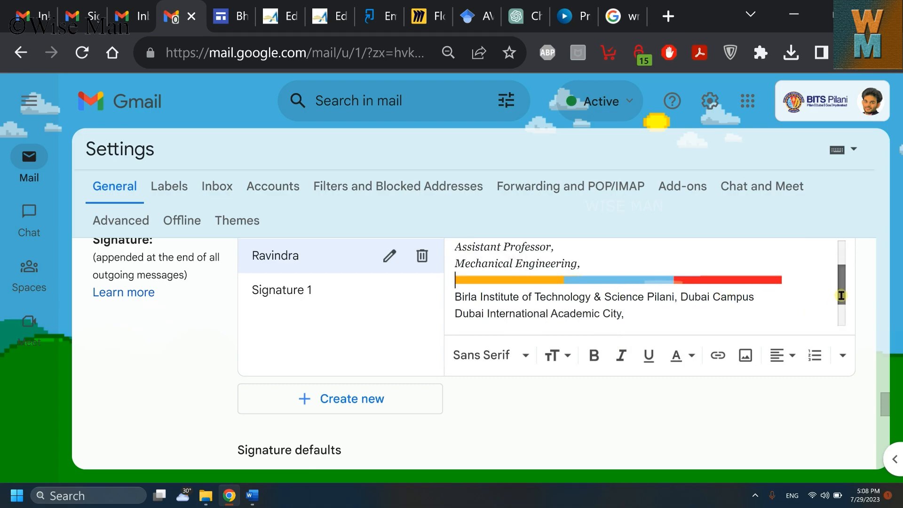
{"action": "left_click_drag", "start_coordinate": [843, 288], "coordinate": [844, 261]}
Step: Try orange text on 'Assistant Professor,' and then set it back to black
{"action": "left_click_drag", "start_coordinate": [582, 297], "coordinate": [456, 281]}
{"action": "left_click", "coordinate": [694, 361]}
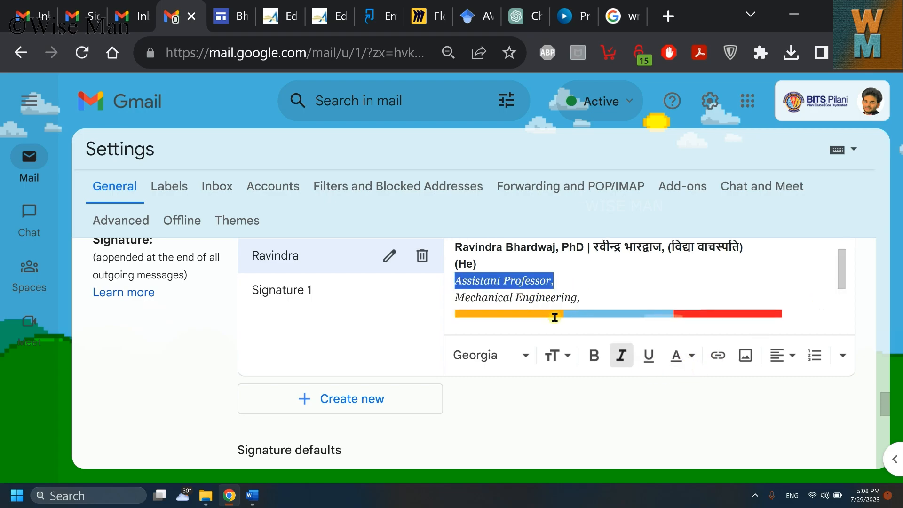
{"action": "left_click", "coordinate": [686, 360]}
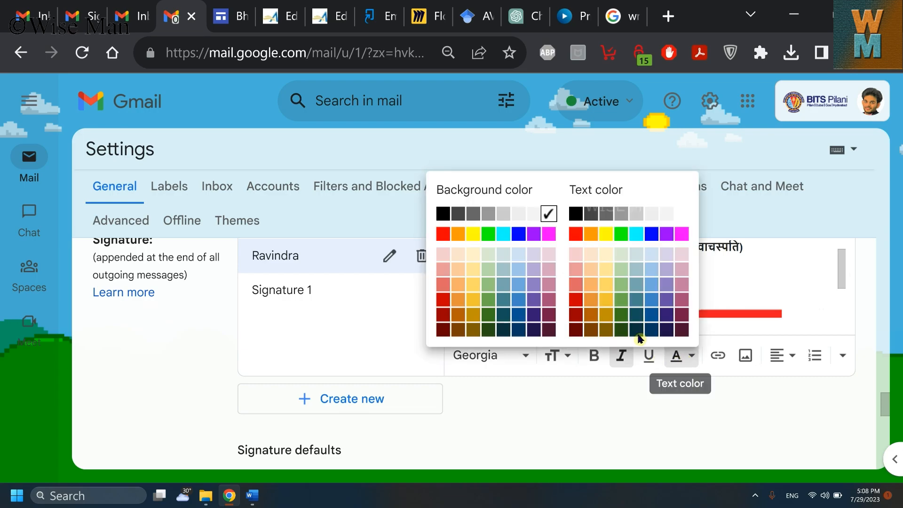
{"action": "left_click", "coordinate": [593, 236]}
{"action": "left_click", "coordinate": [663, 297]}
{"action": "left_click_drag", "start_coordinate": [559, 283], "coordinate": [455, 282]}
{"action": "left_click", "coordinate": [690, 357]}
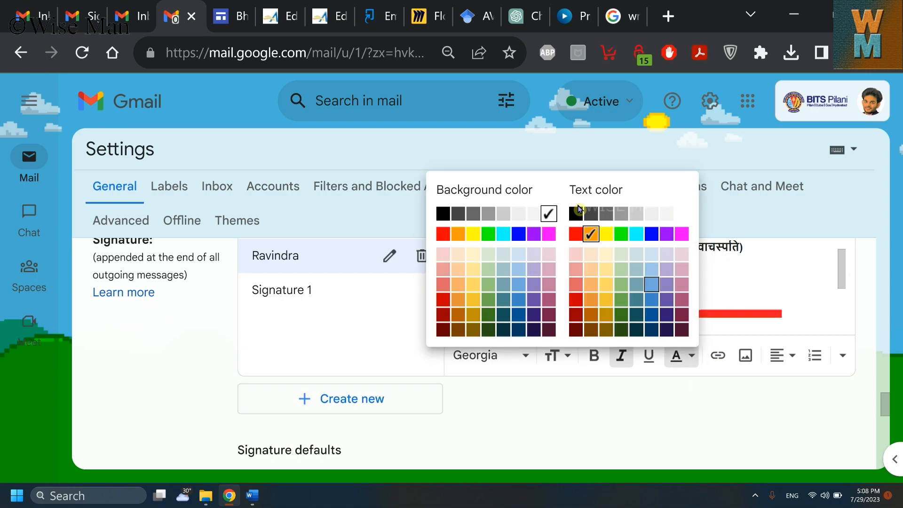
{"action": "left_click", "coordinate": [576, 214]}
{"action": "key", "text": "Right"}
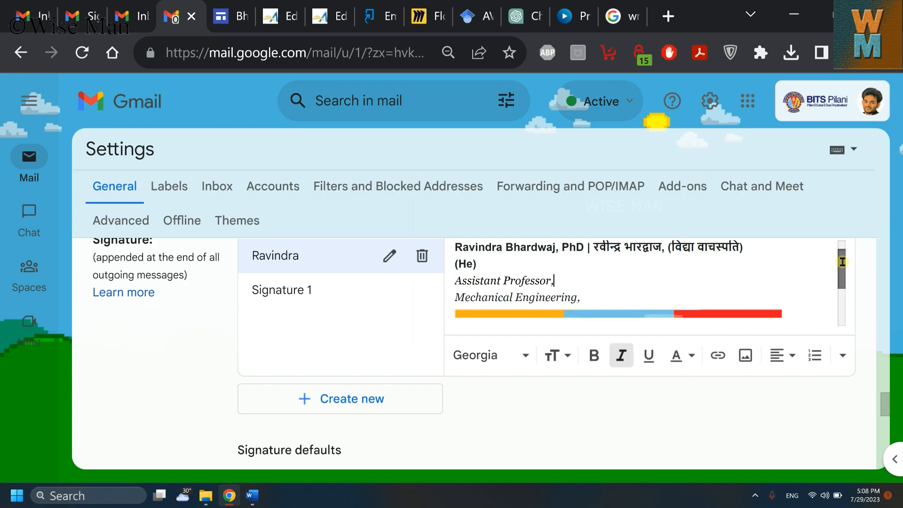
{"action": "left_click_drag", "start_coordinate": [841, 274], "coordinate": [844, 261]}
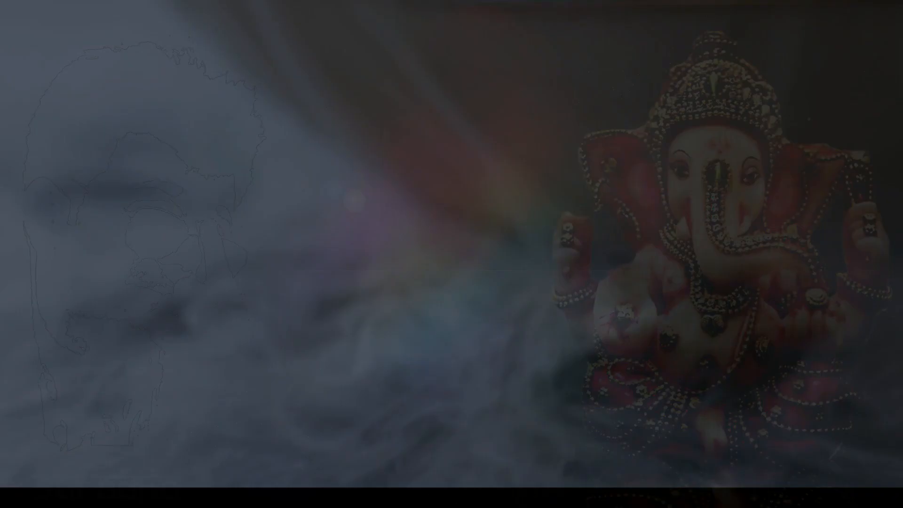